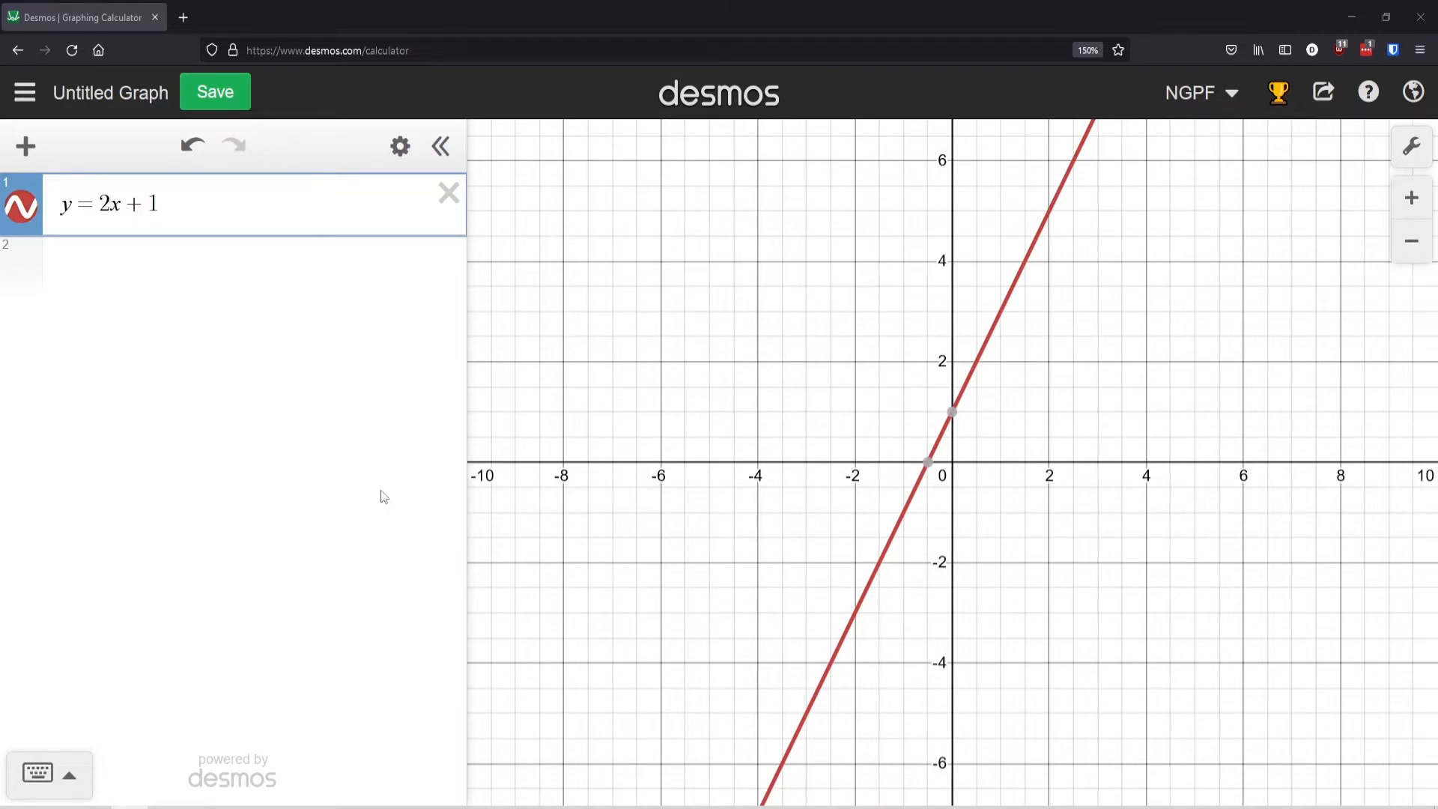
# Step: Save the graph with the title Tutorial Graph
pyautogui.click(312, 123)
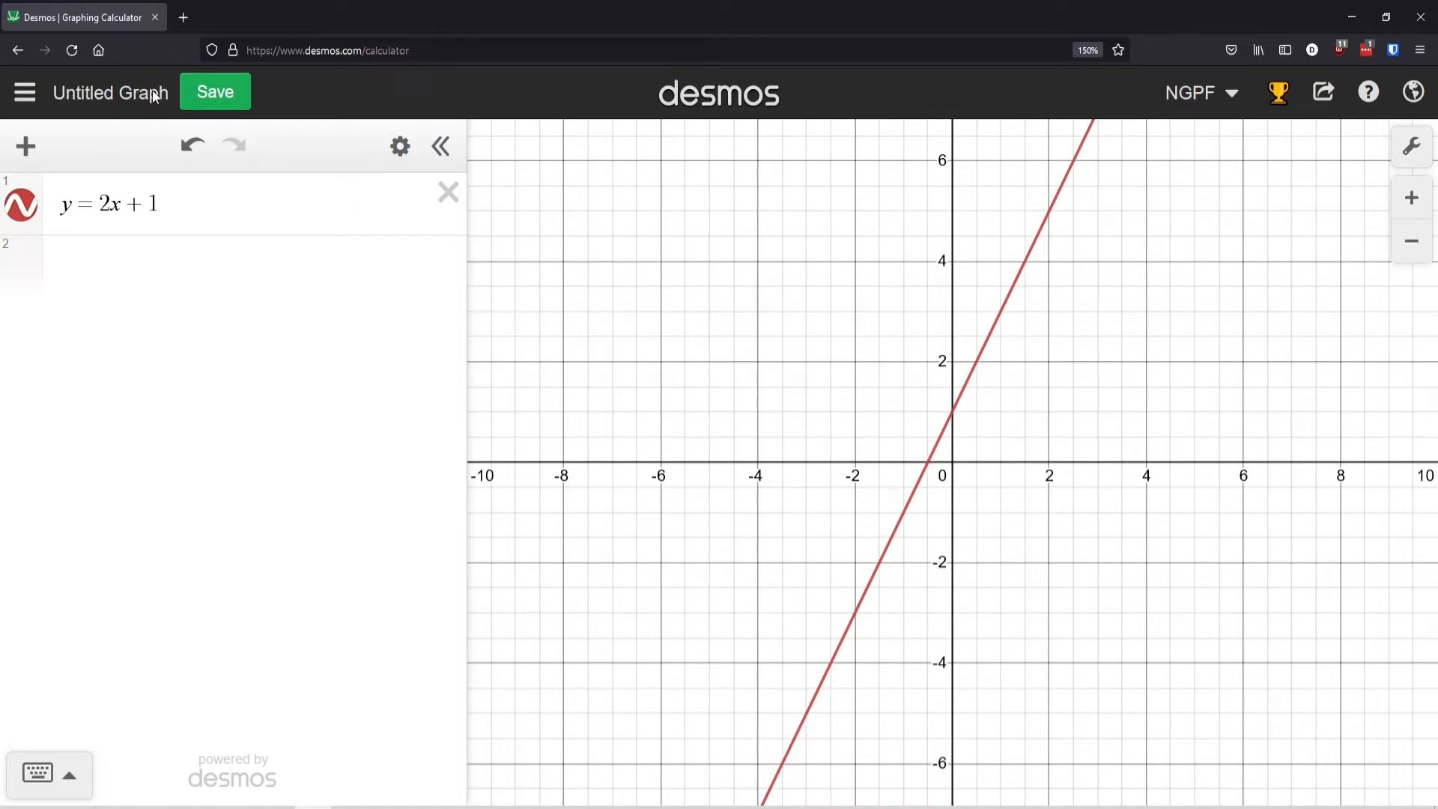
pyautogui.click(213, 91)
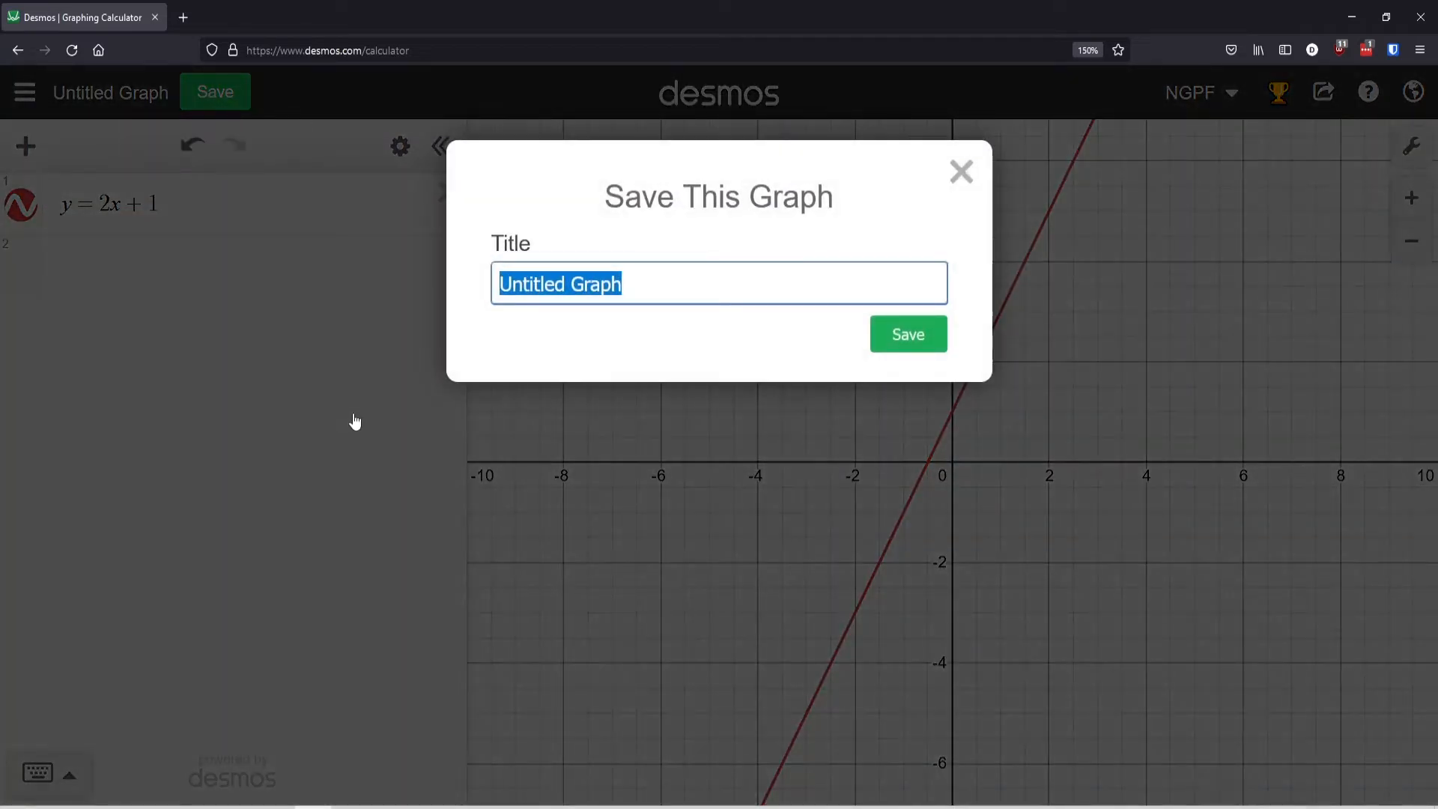
pyautogui.write('T')
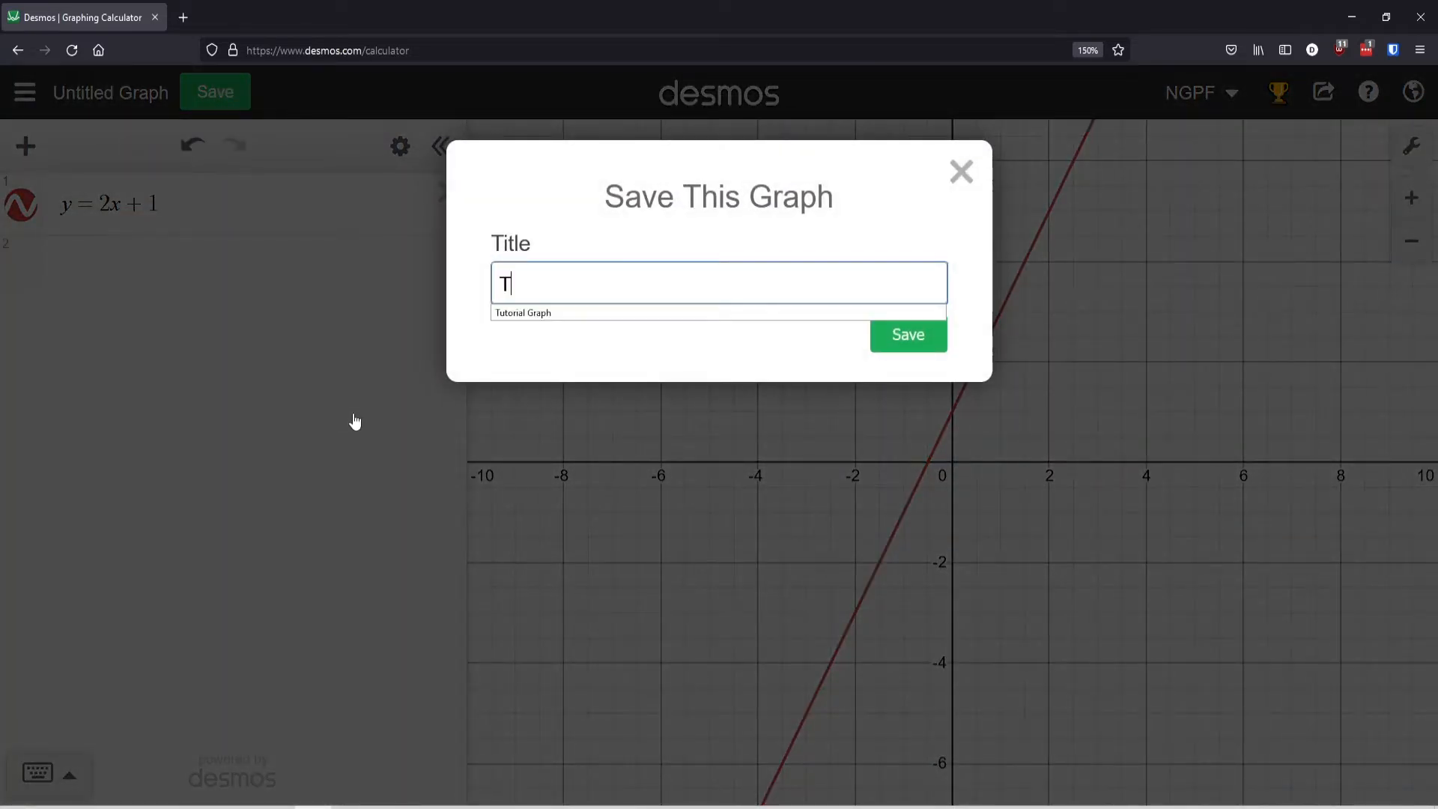
pyautogui.write('uto')
pyautogui.click(576, 313)
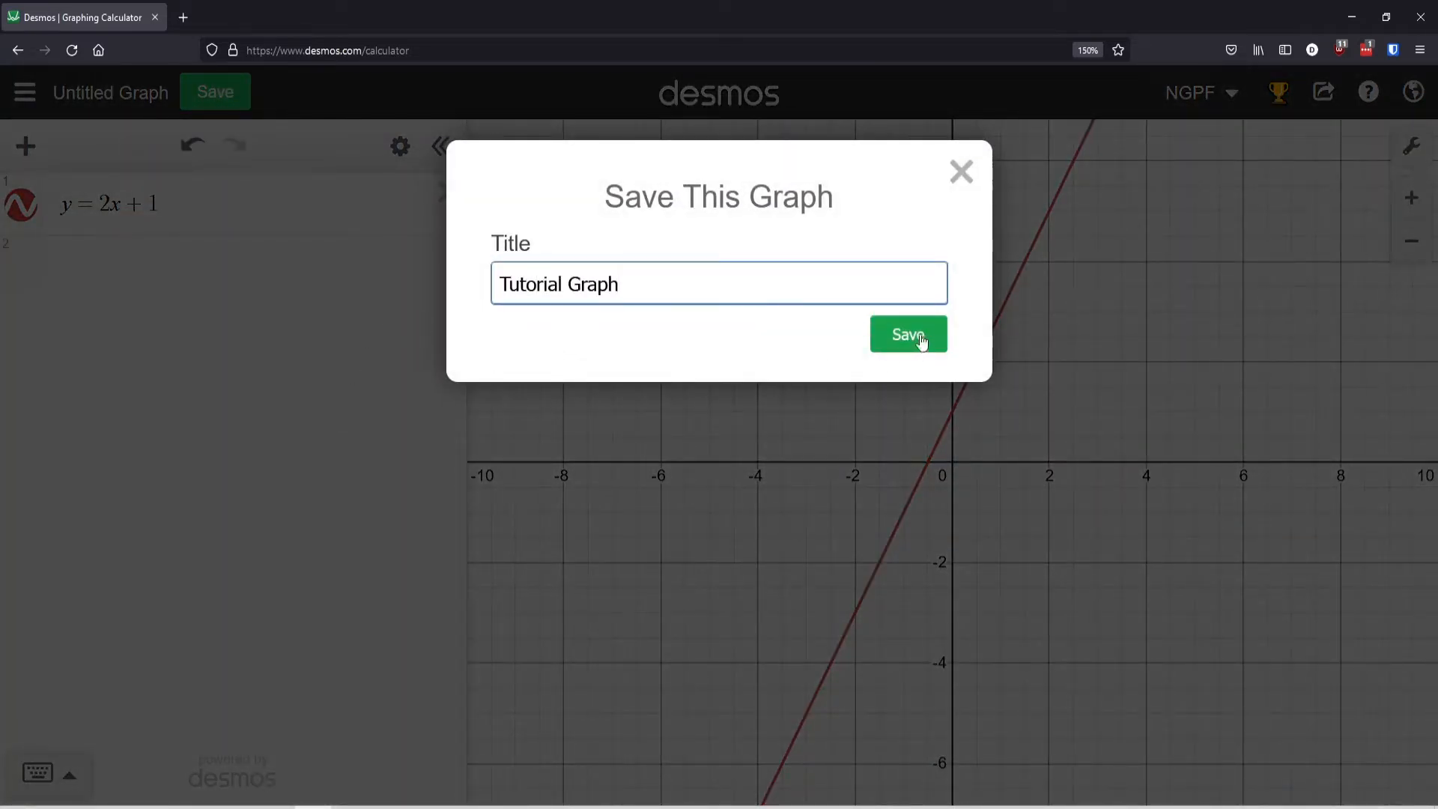
pyautogui.click(921, 341)
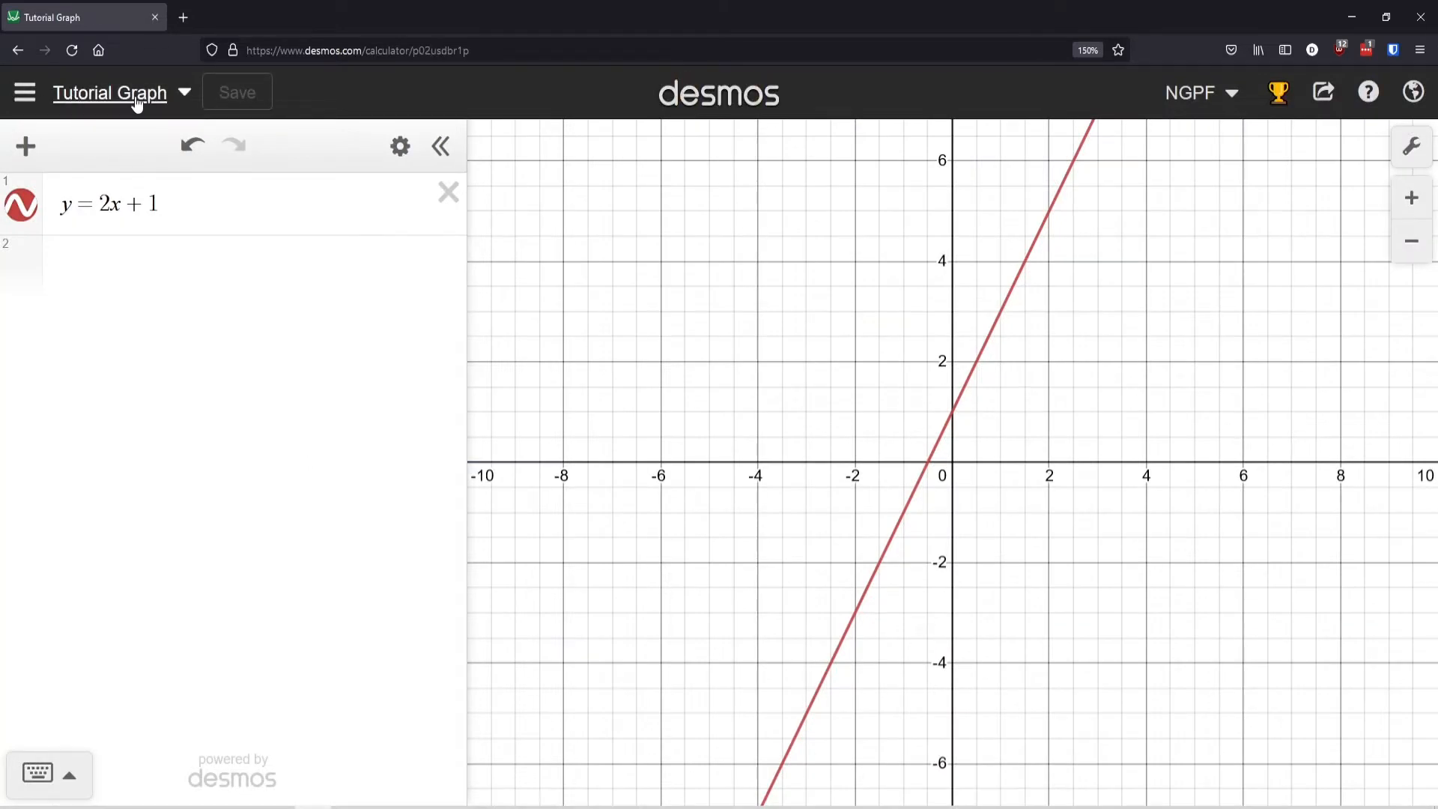
# Step: Look through the list of saved graphs and open FA-5.2 Level 3
pyautogui.click(24, 105)
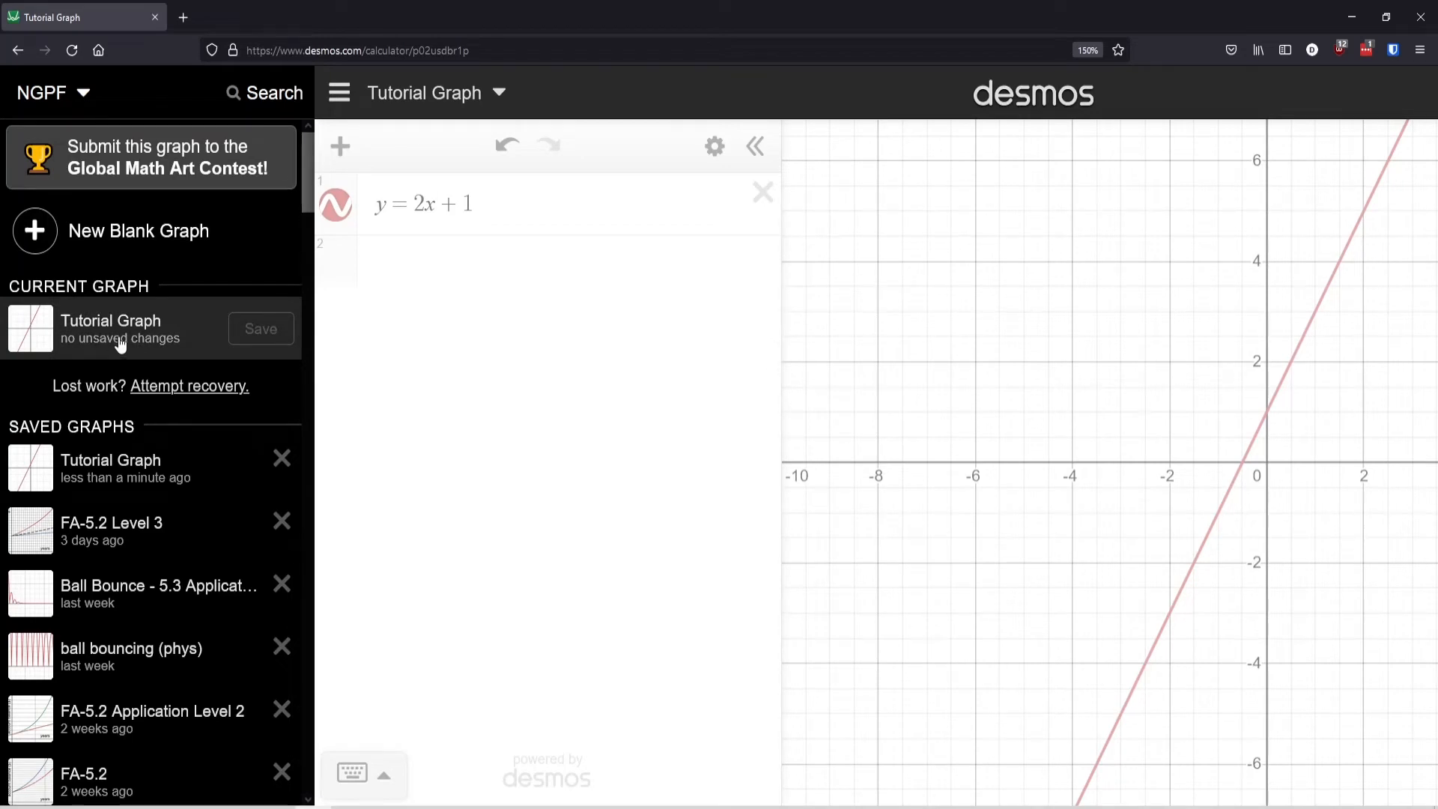
pyautogui.scroll(-10, 142, 483)
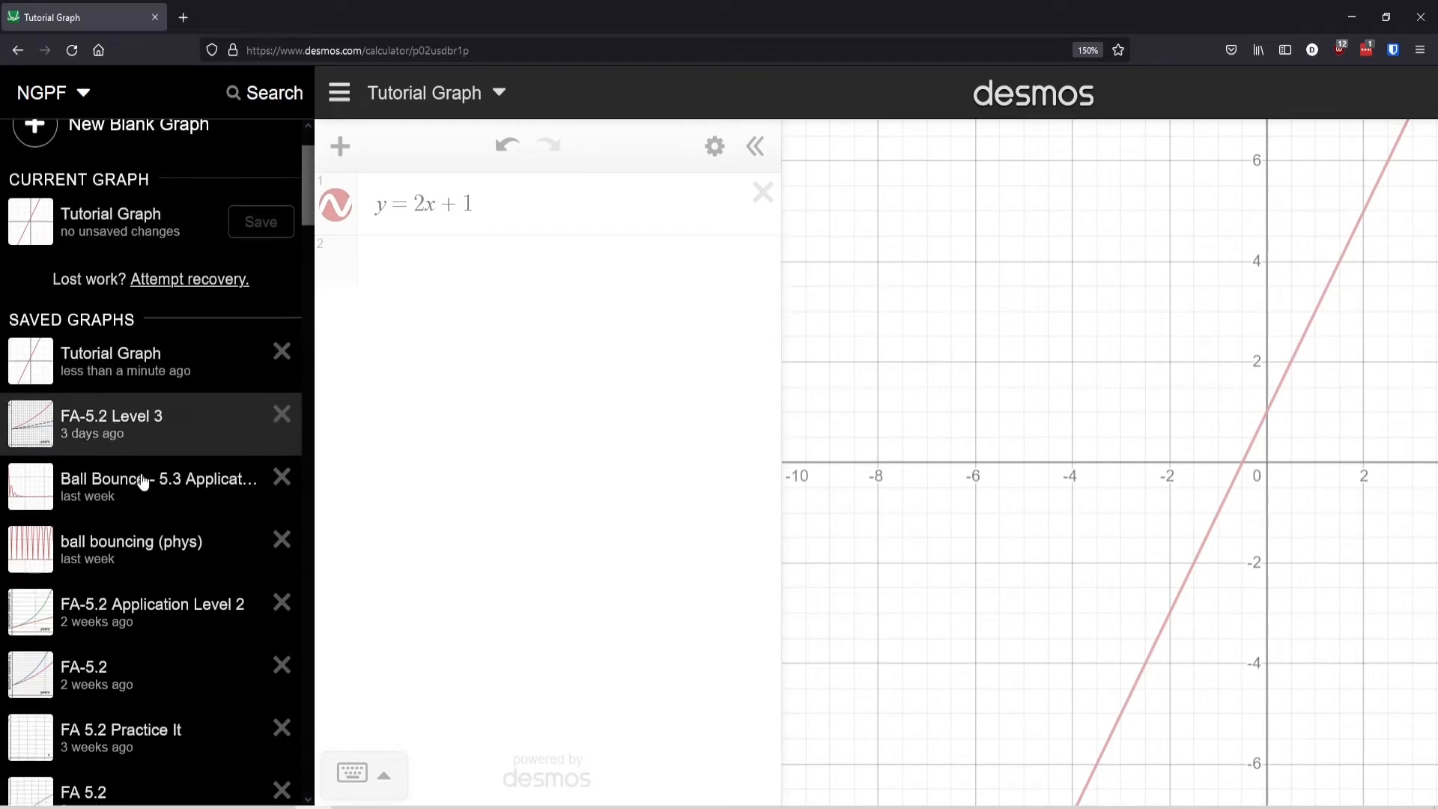
pyautogui.scroll(-3, 142, 494)
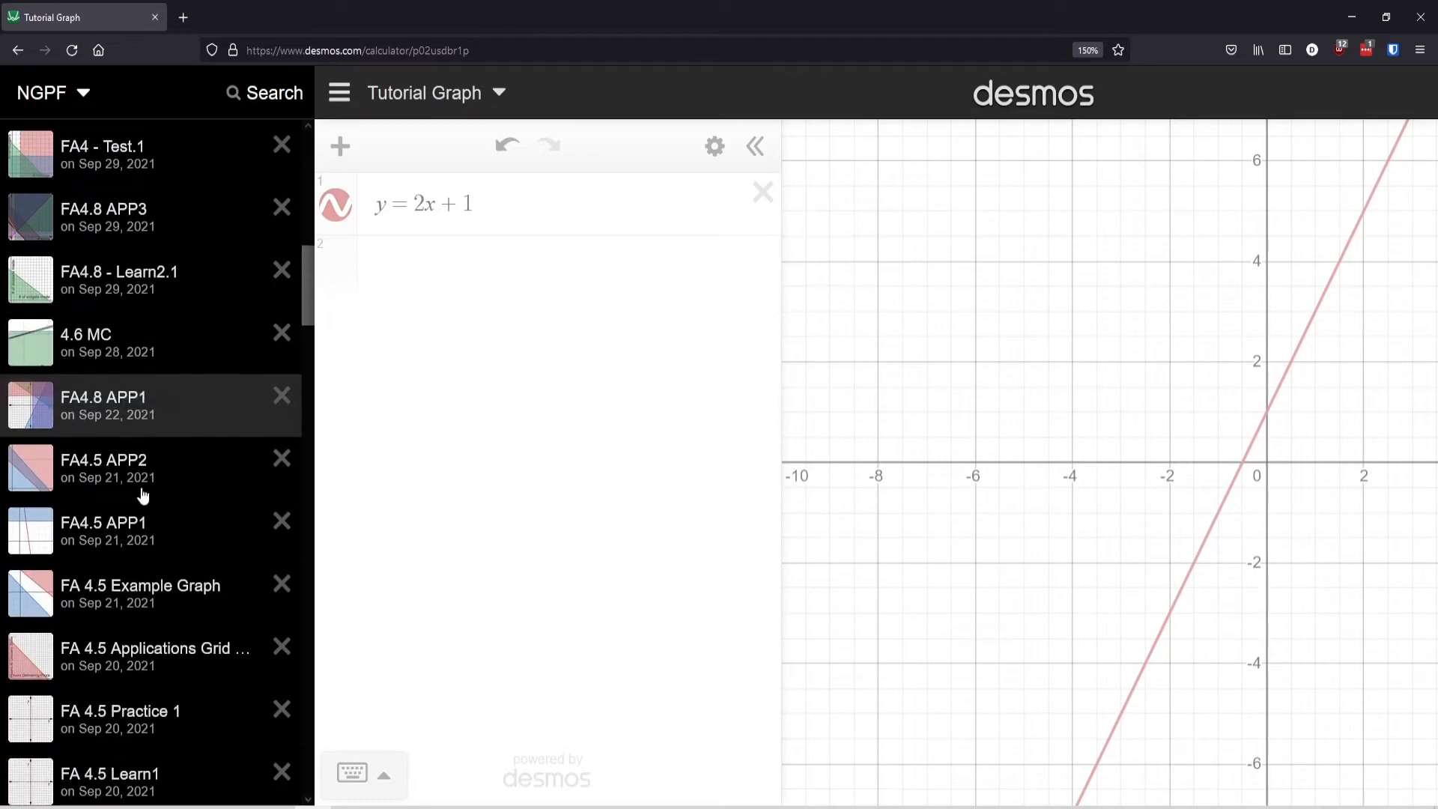
pyautogui.scroll(12, 141, 497)
pyautogui.click(124, 547)
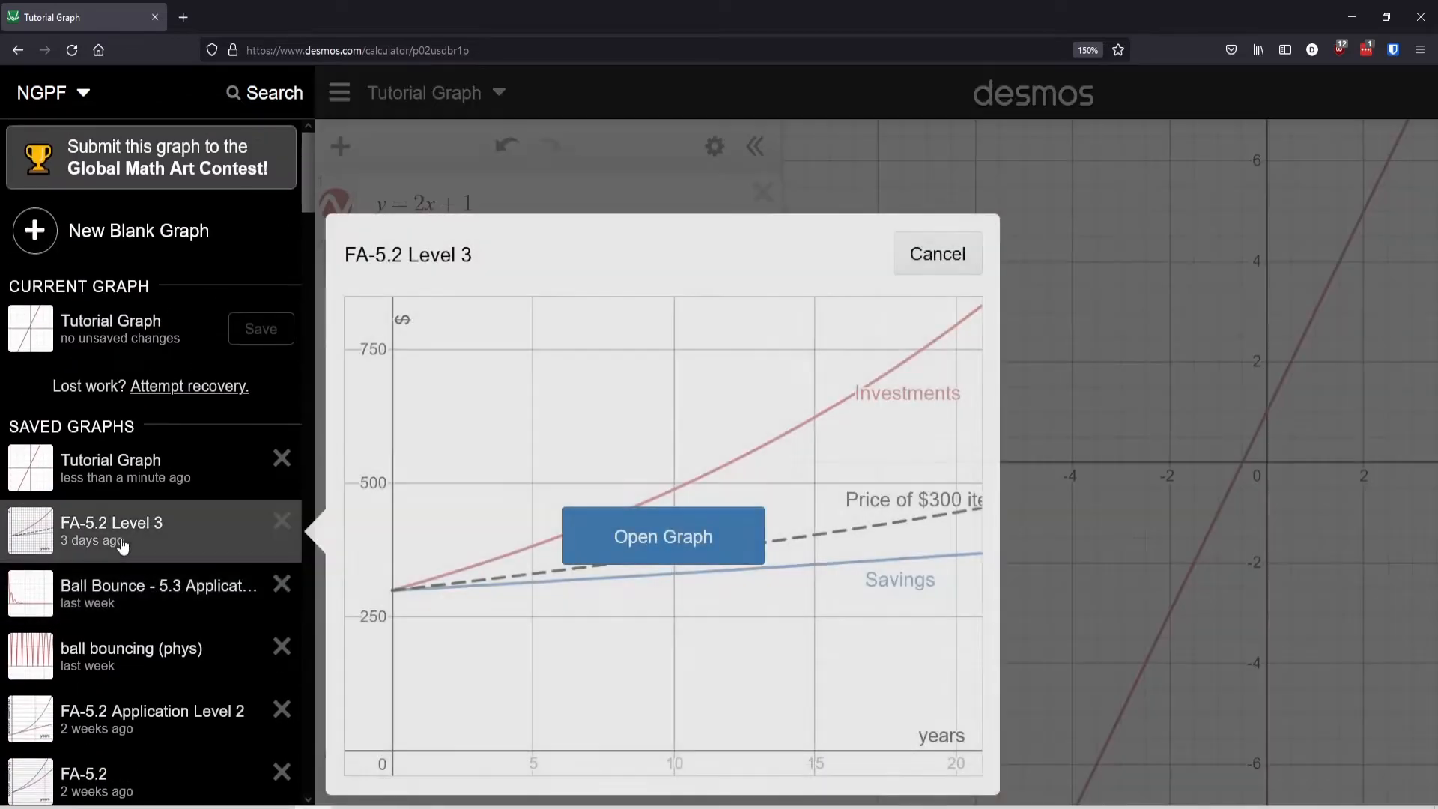
pyautogui.click(659, 536)
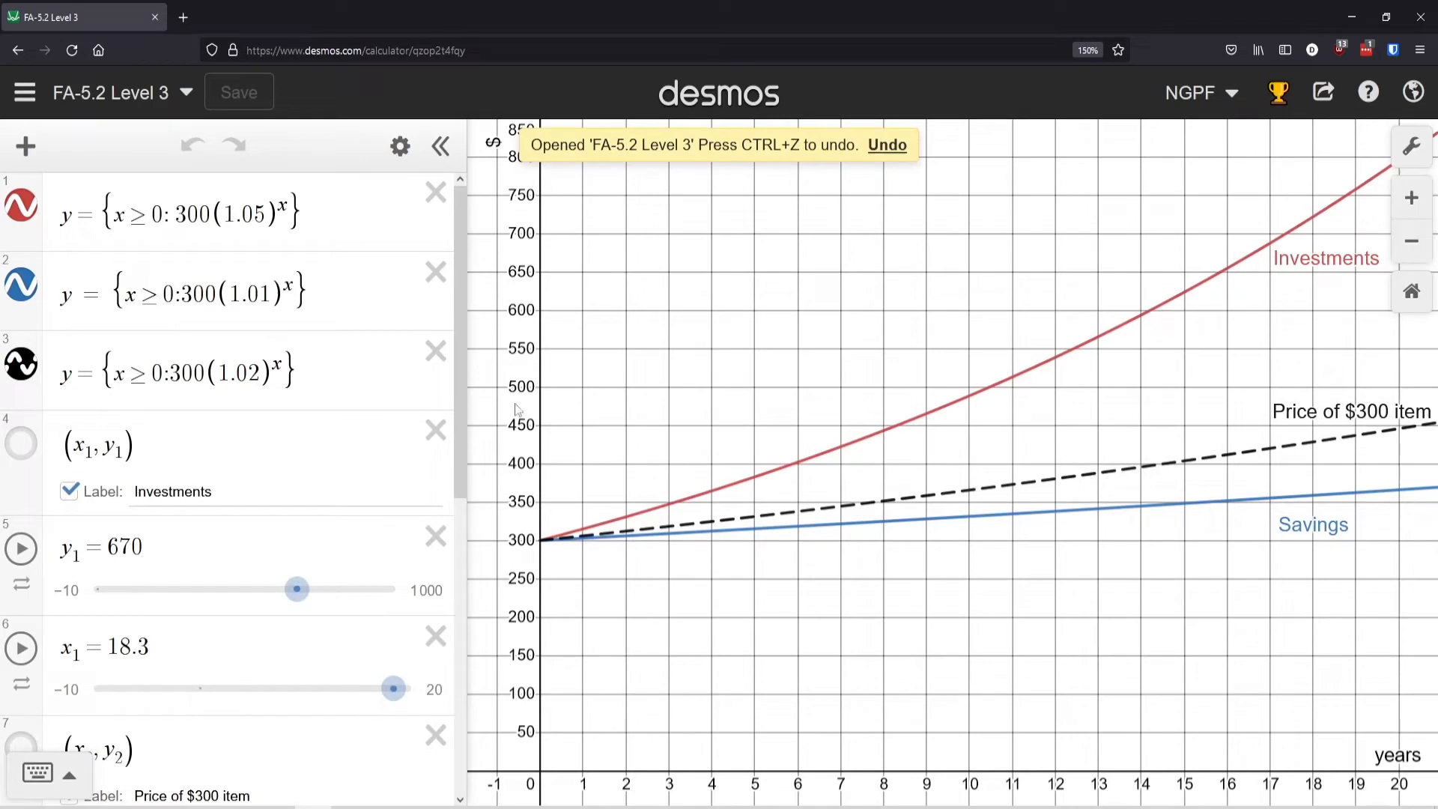
# Step: Reopen Tutorial Graph from the saved graphs
pyautogui.click(25, 92)
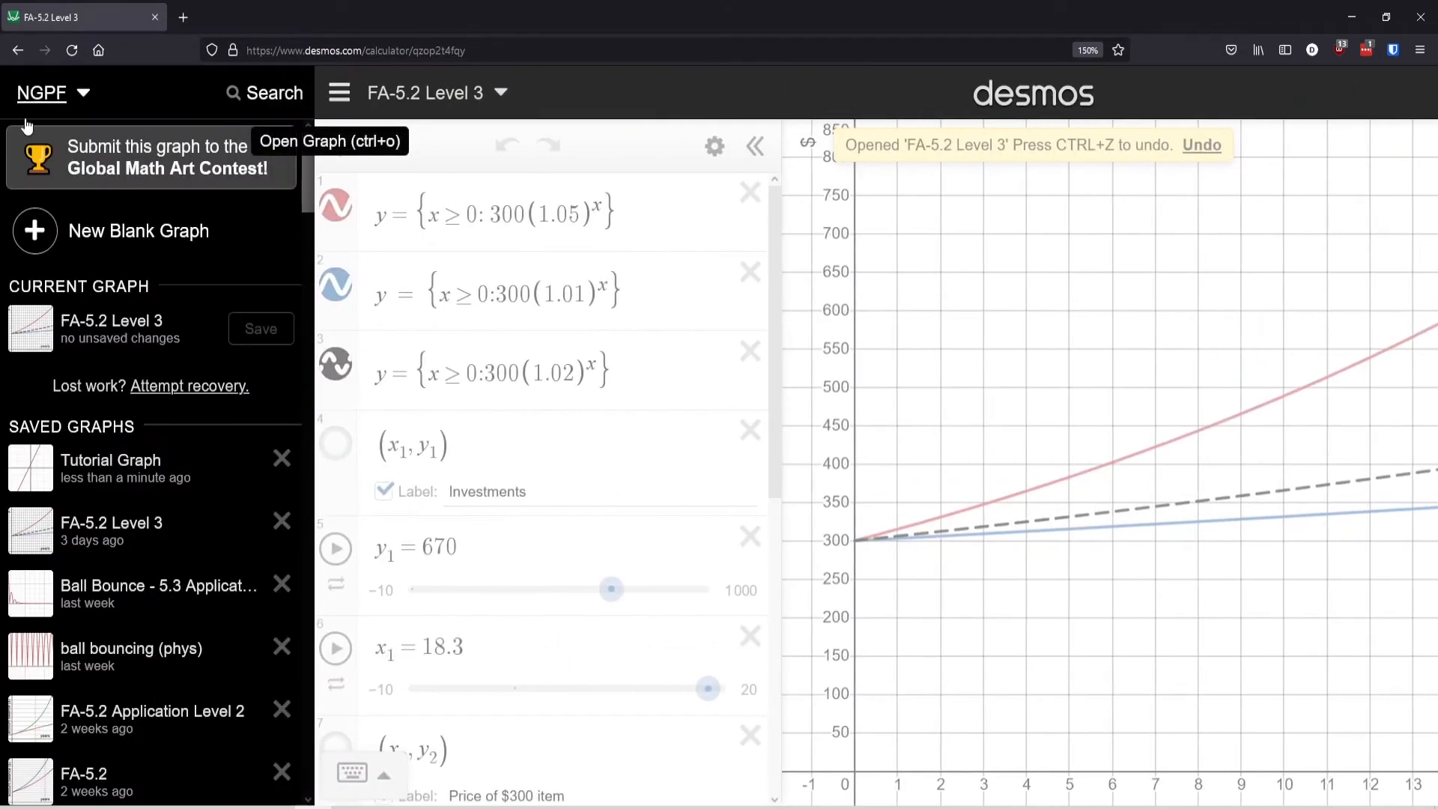
pyautogui.click(103, 485)
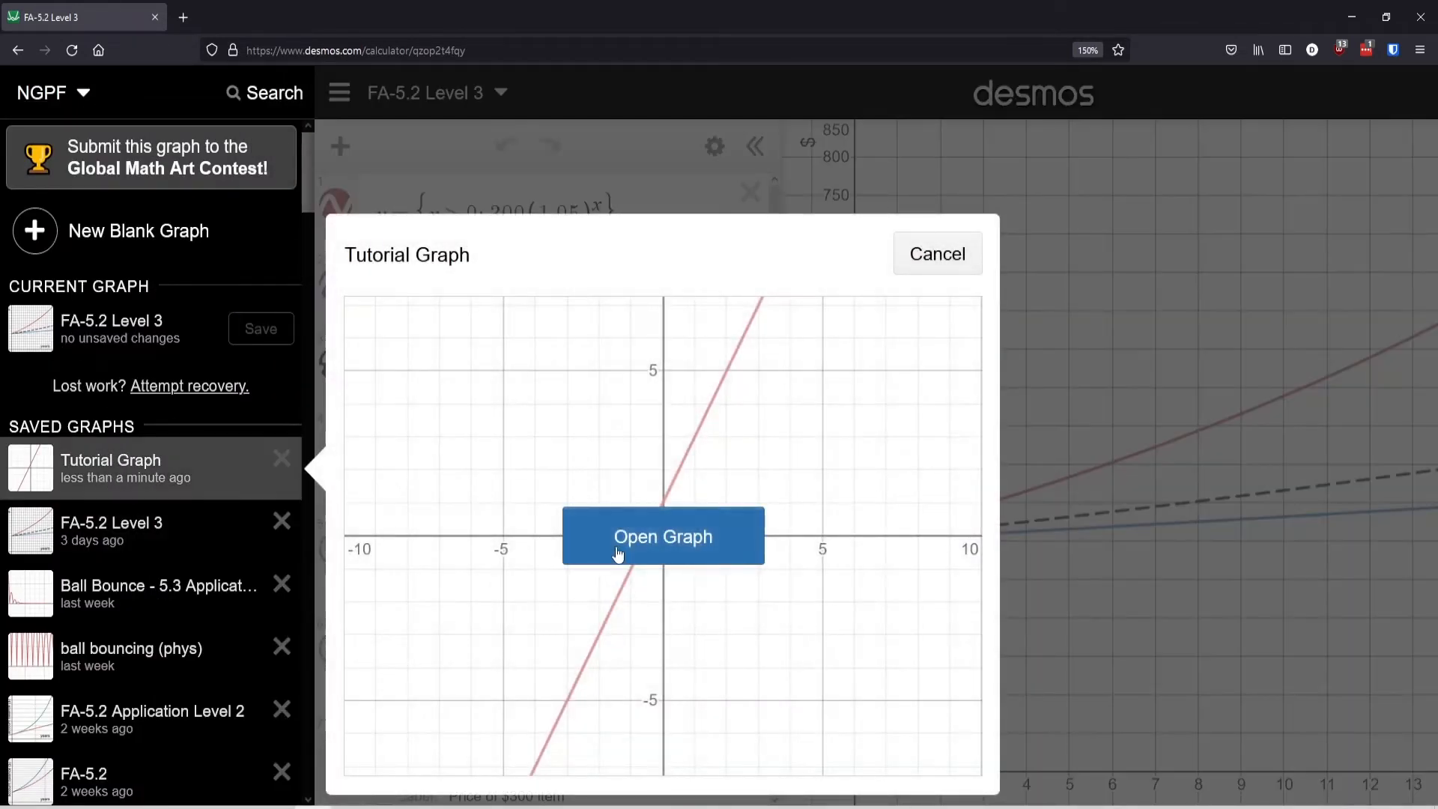
pyautogui.click(618, 560)
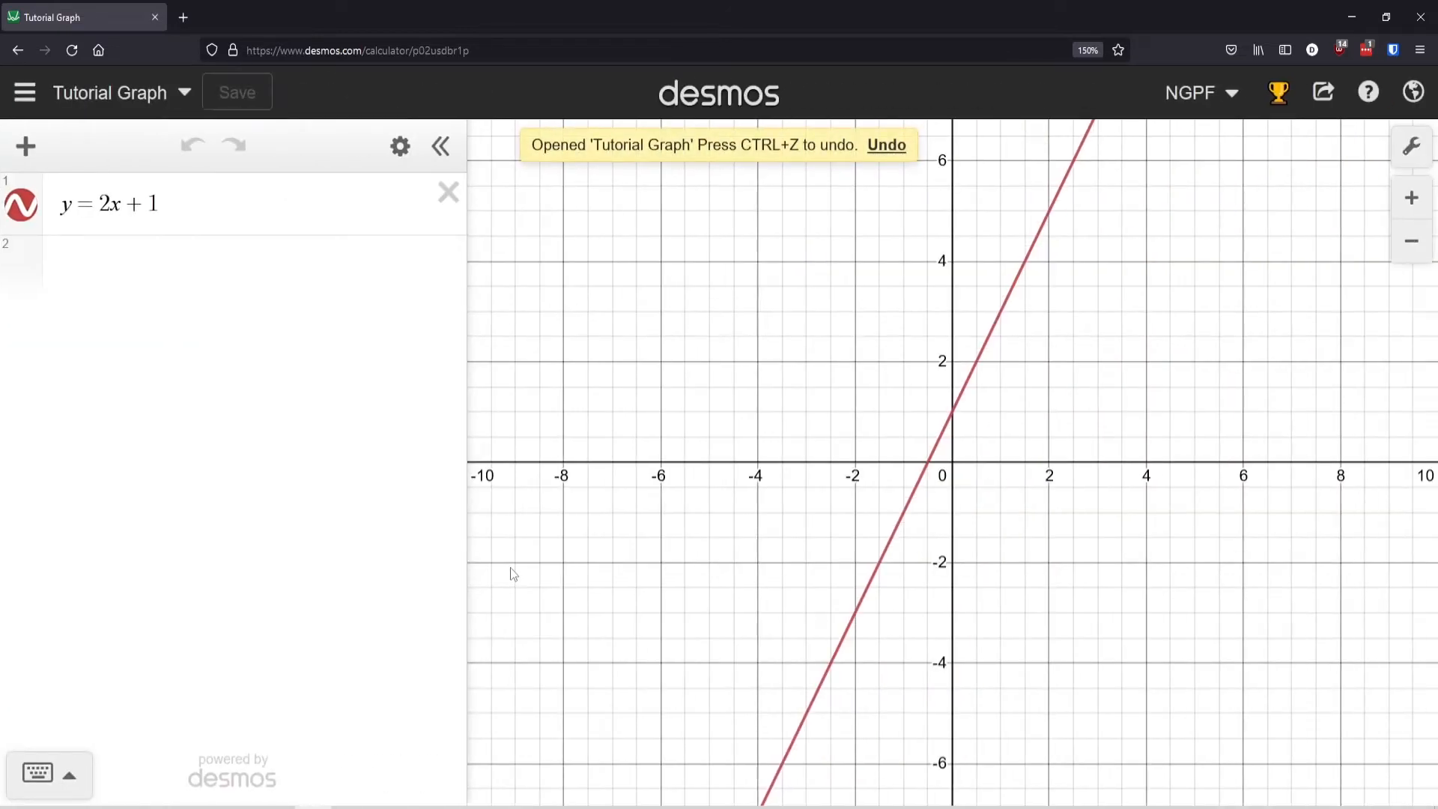
# Step: Add a second equation, y = -3x - 1, below the existing line
pyautogui.click(356, 214)
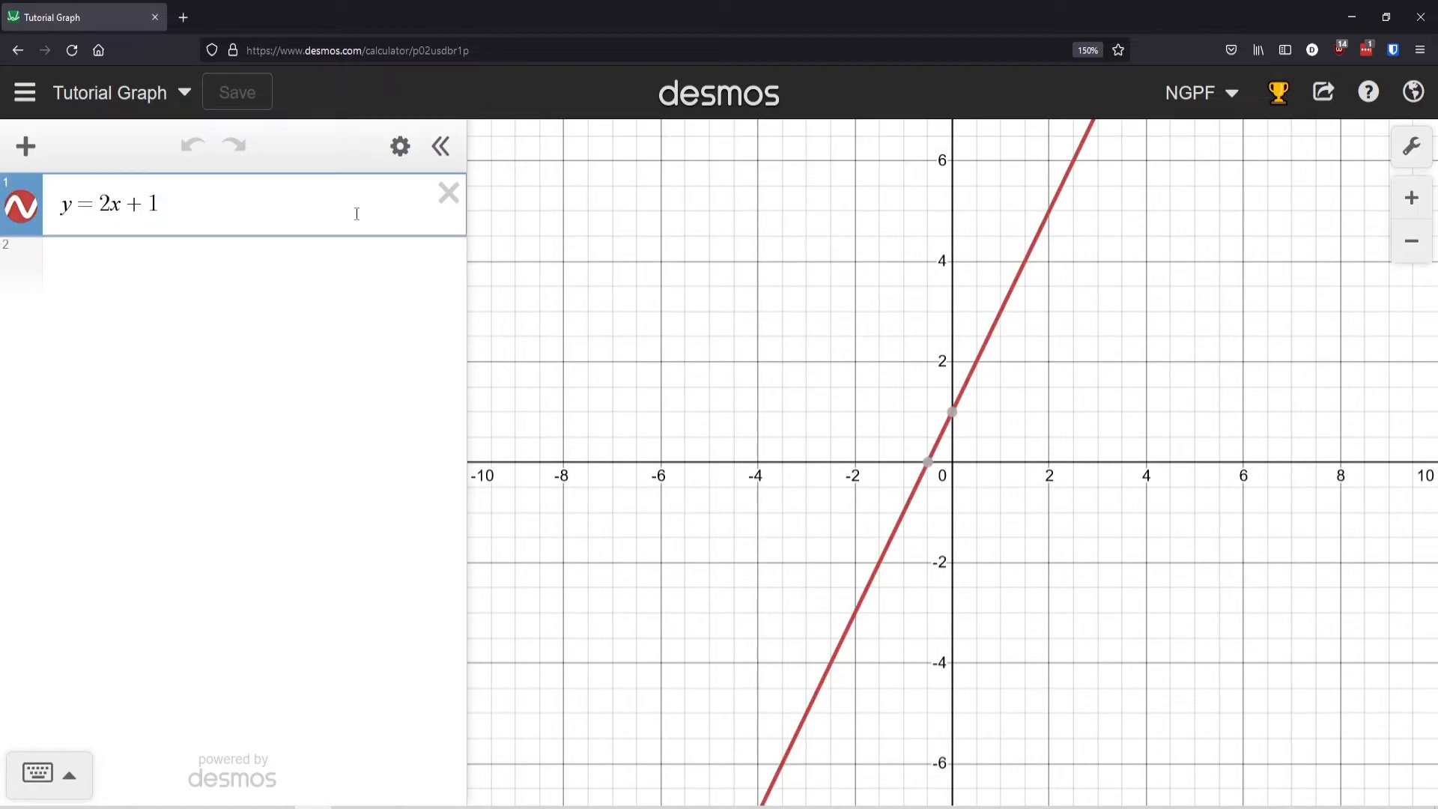
pyautogui.press('Return')
pyautogui.write('y')
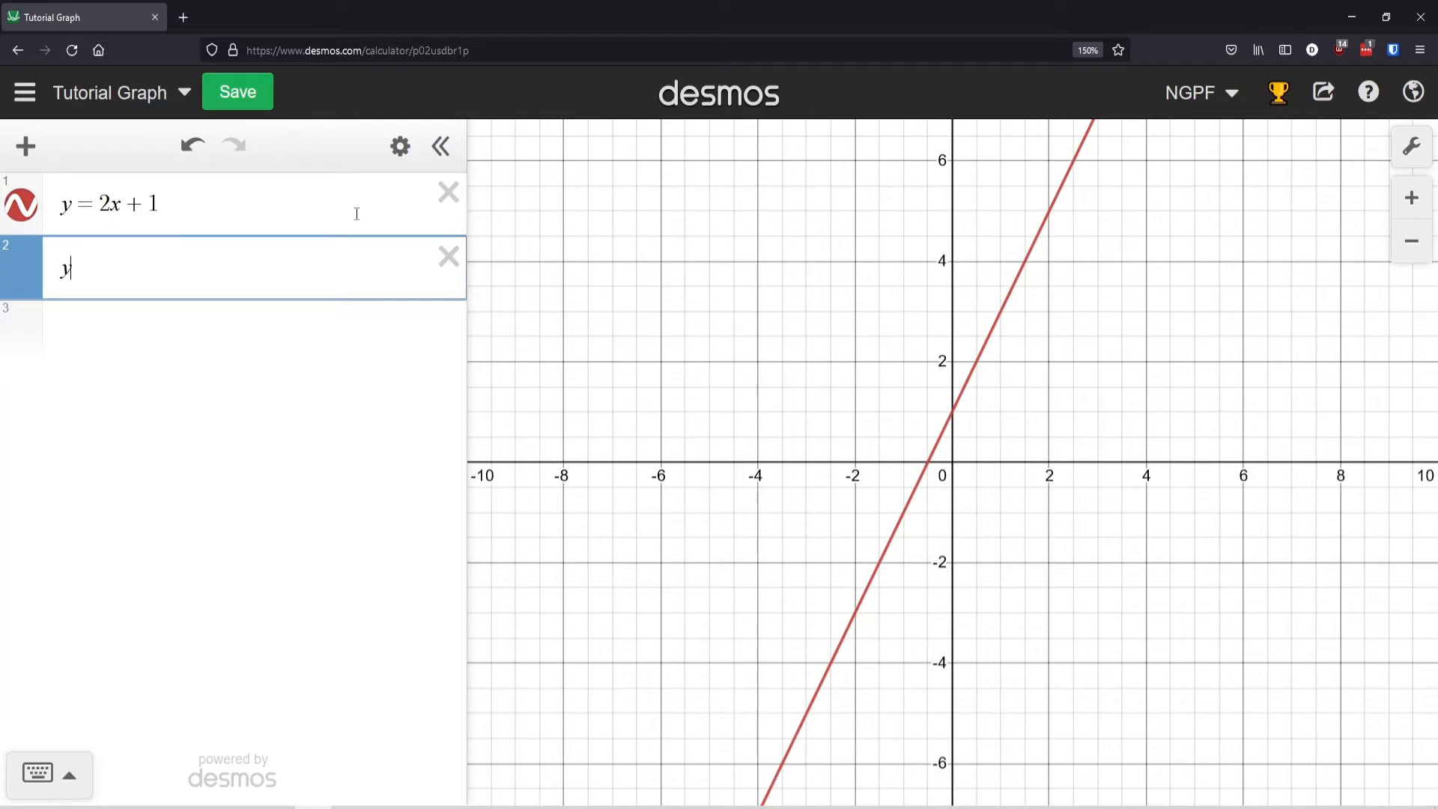
pyautogui.write('=-1')
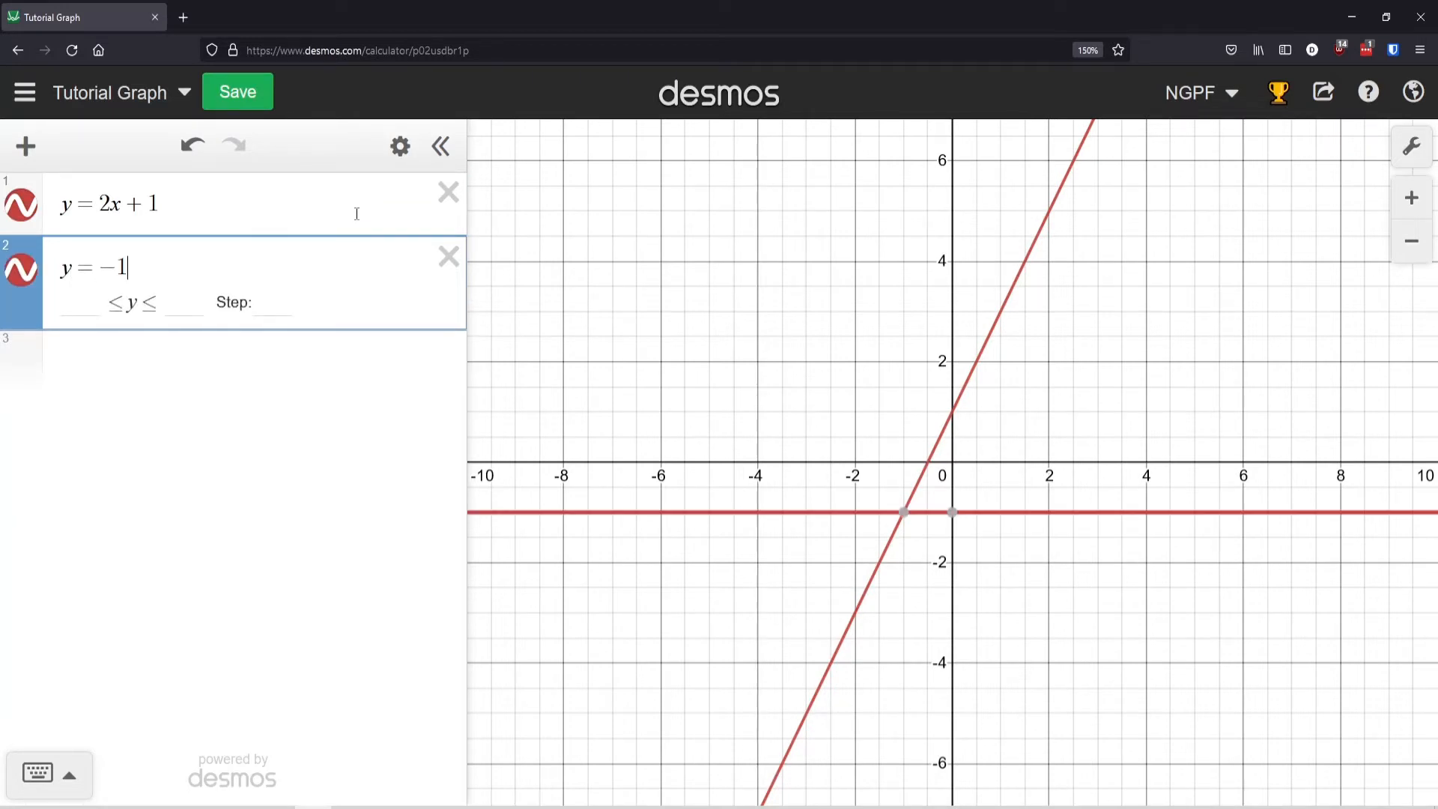
pyautogui.press('BackSpace')
pyautogui.write('3x - 1')
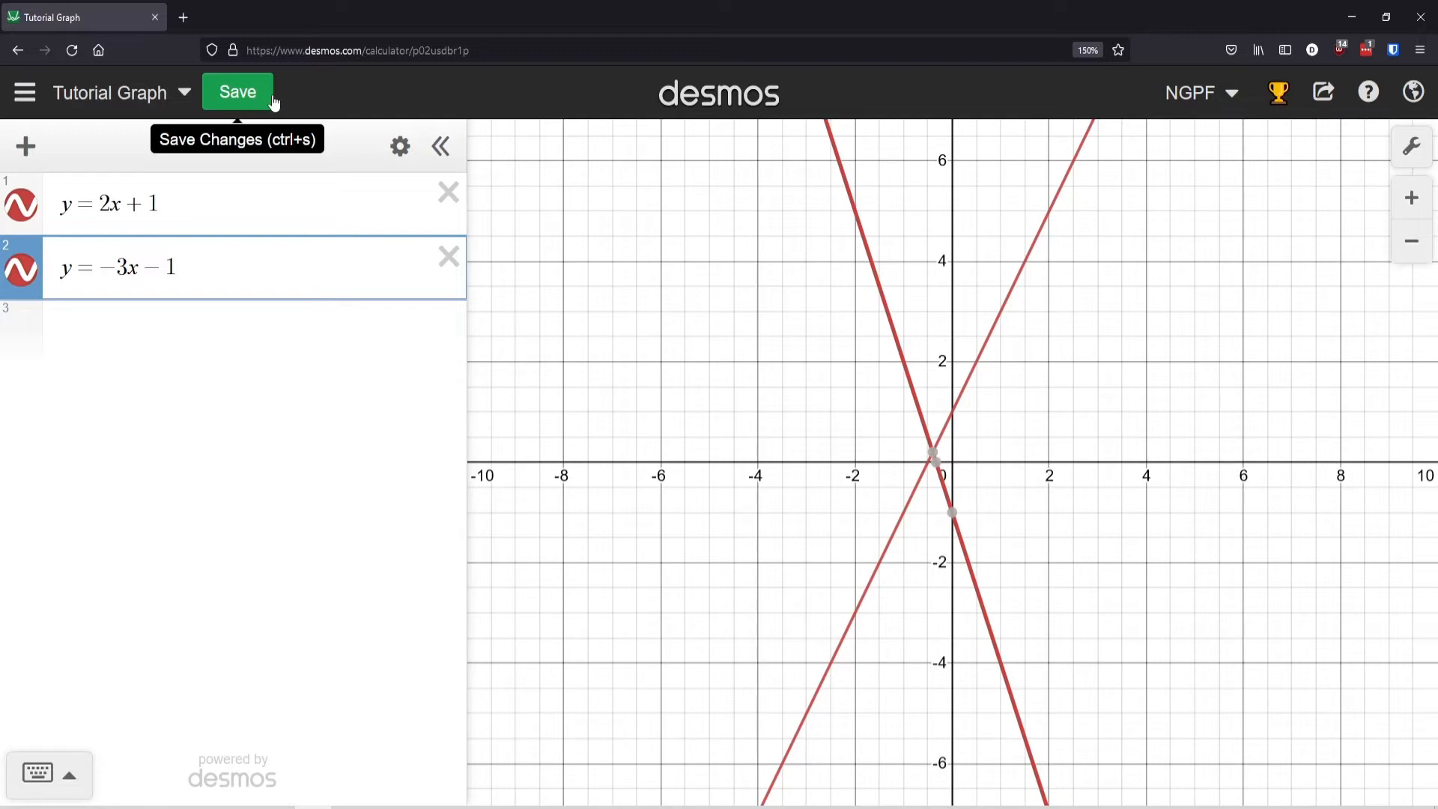
# Step: Save the changes to Tutorial Graph and check its entry in the saved graphs list
pyautogui.click(25, 92)
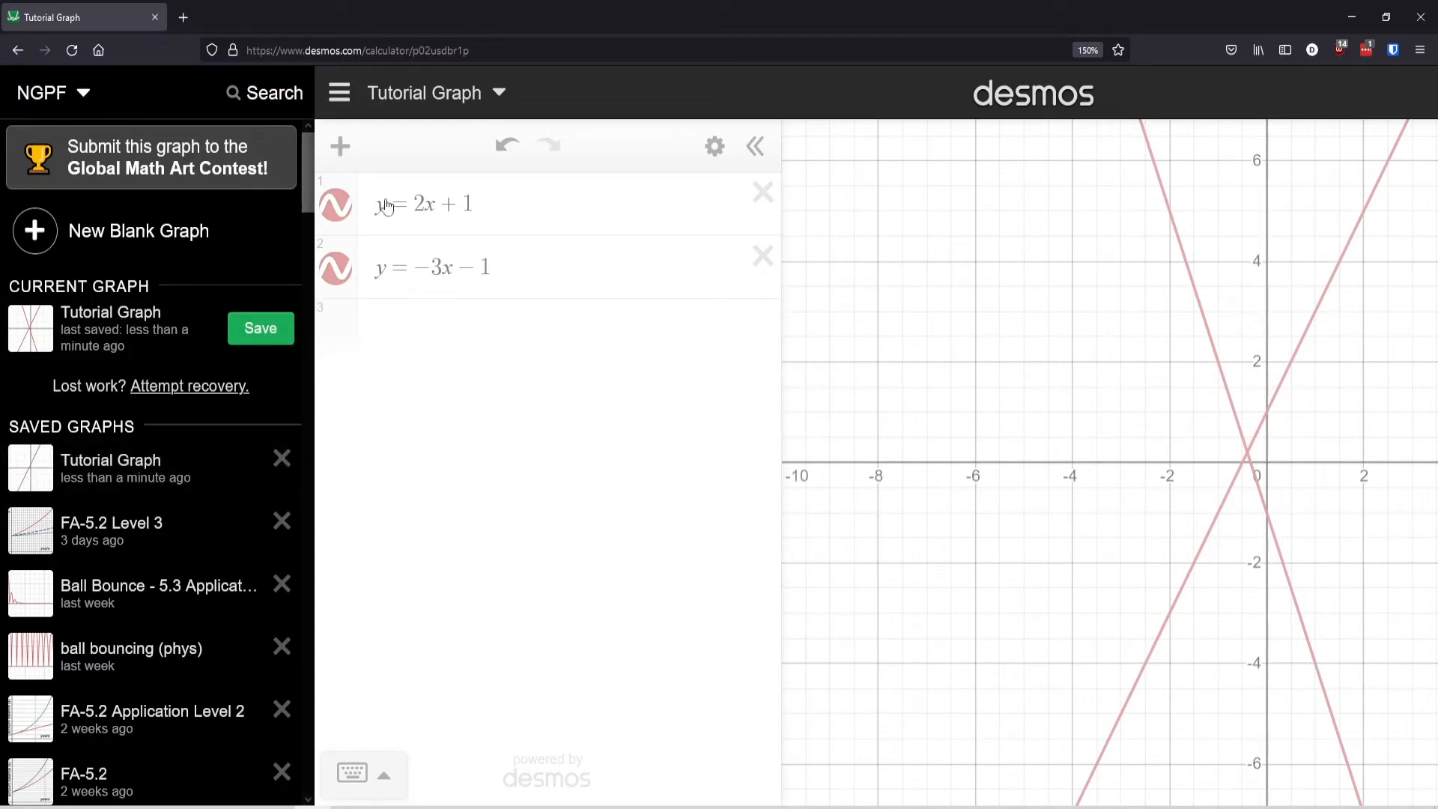
pyautogui.click(343, 93)
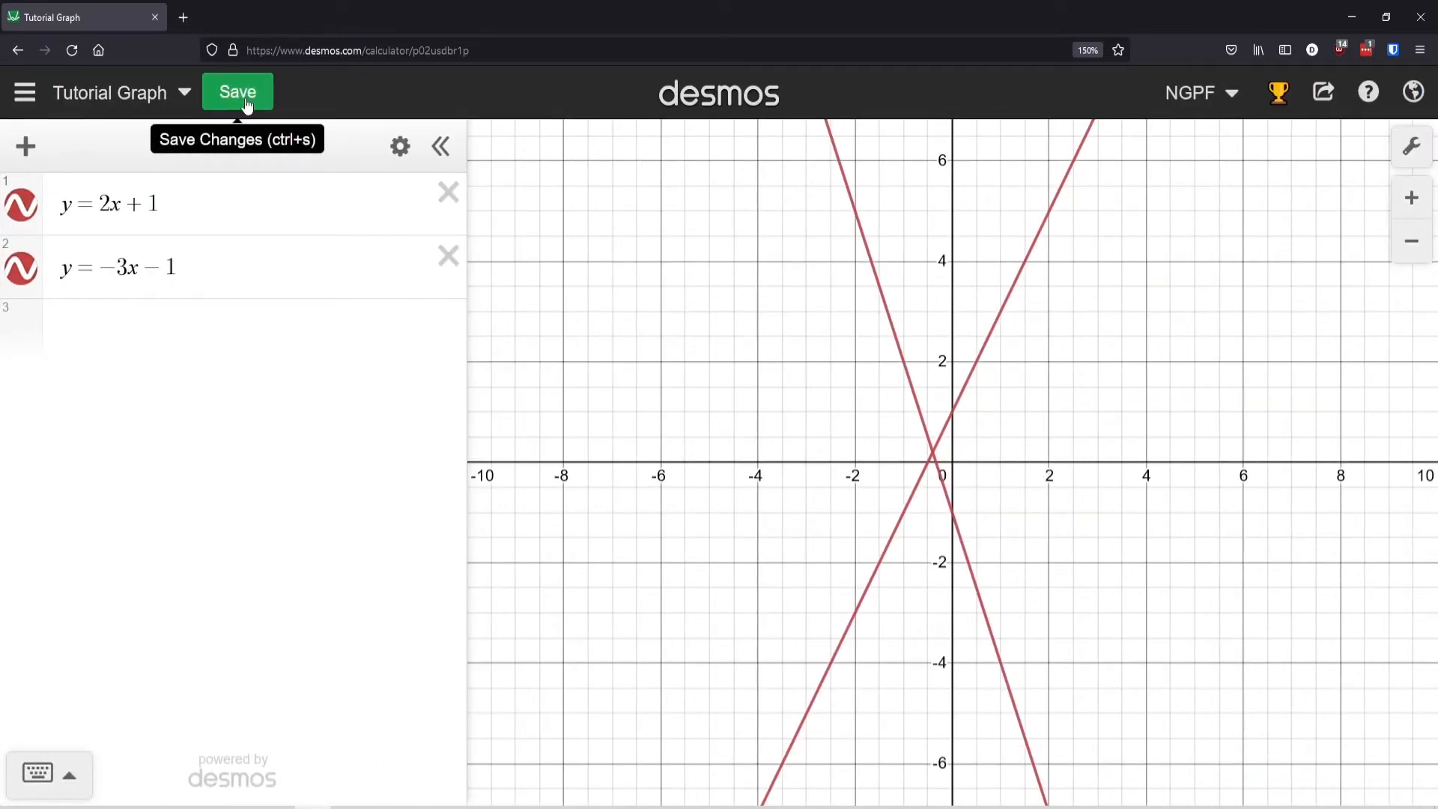
pyautogui.click(247, 105)
pyautogui.click(36, 93)
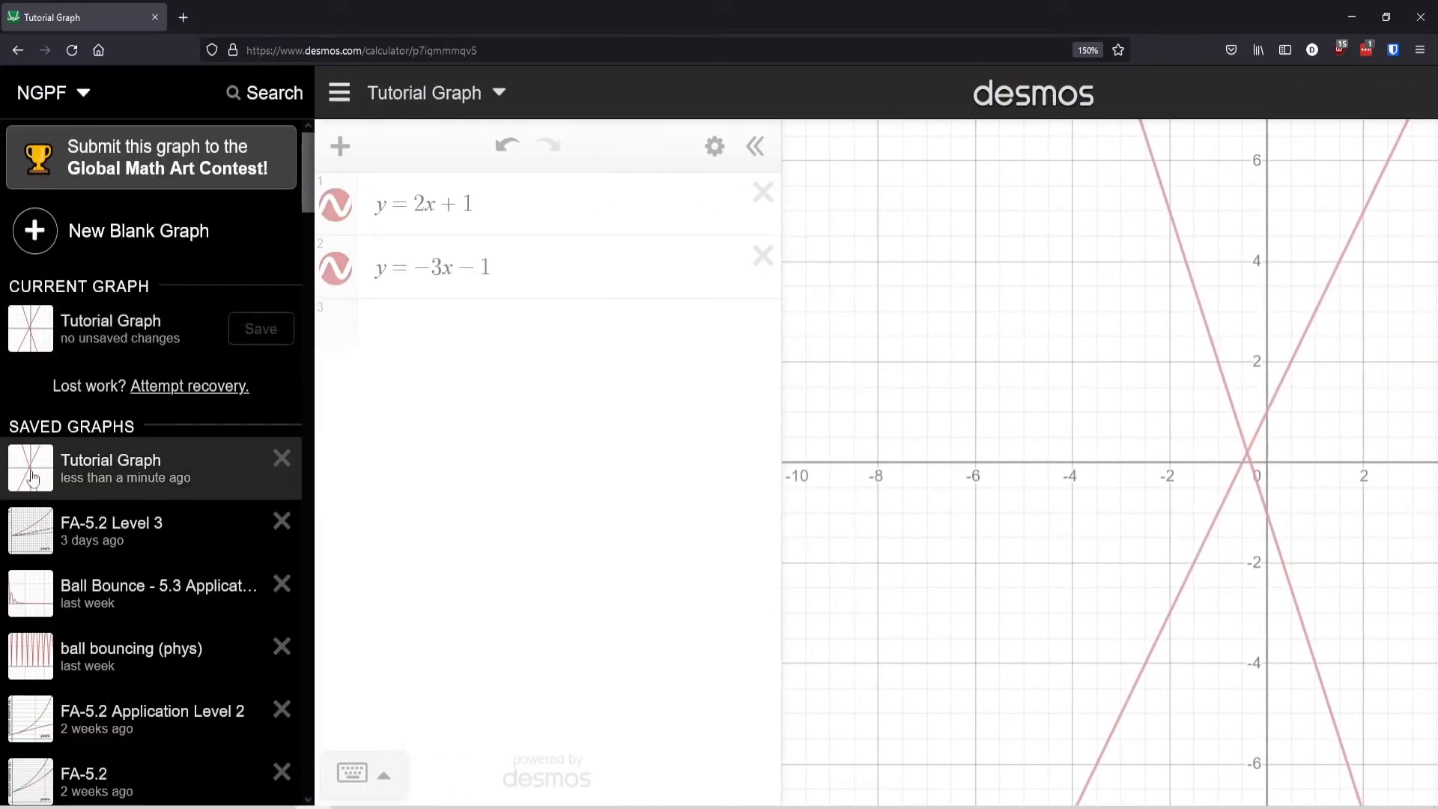
pyautogui.click(335, 94)
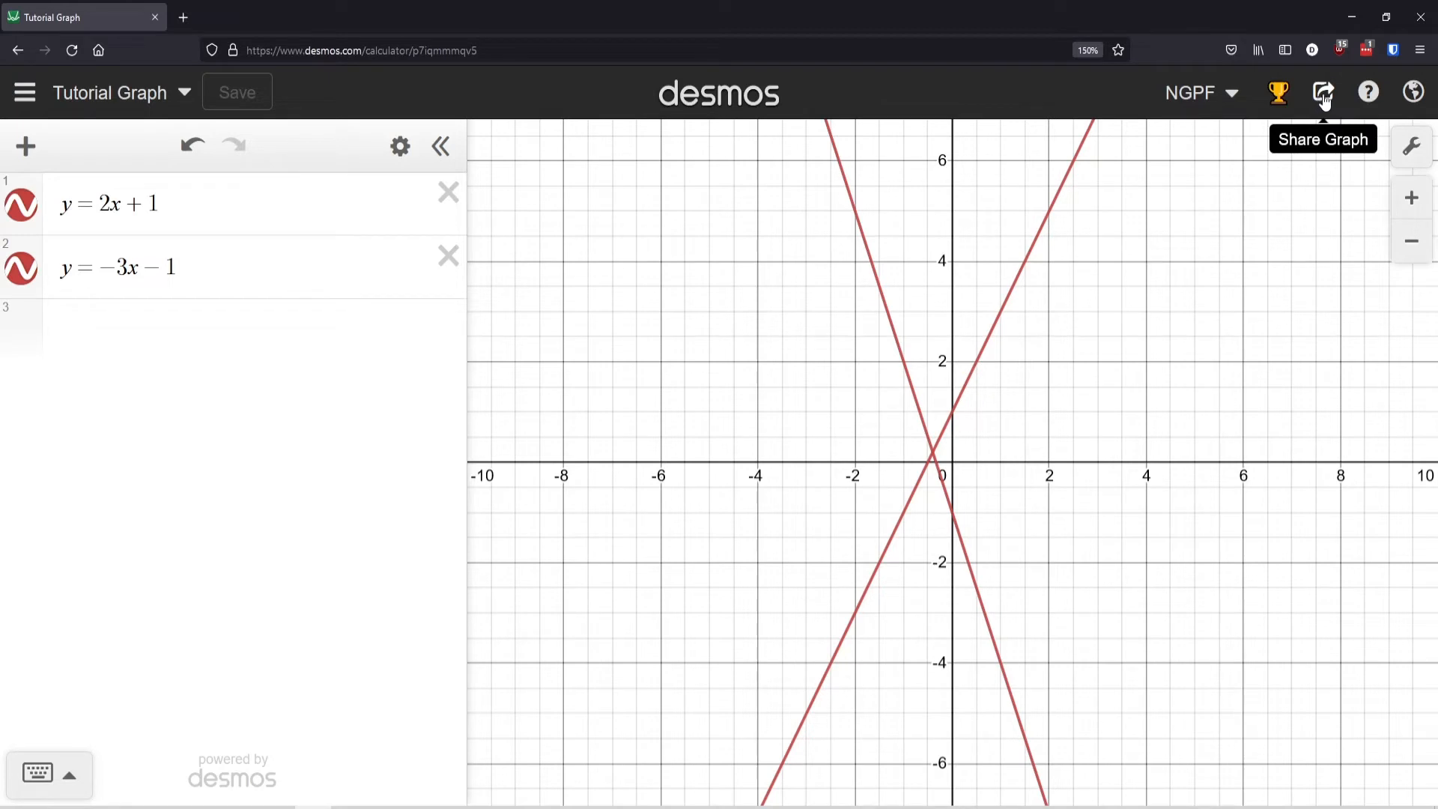
# Step: Copy the share link for the graph and preview its printout without printing
pyautogui.click(1322, 96)
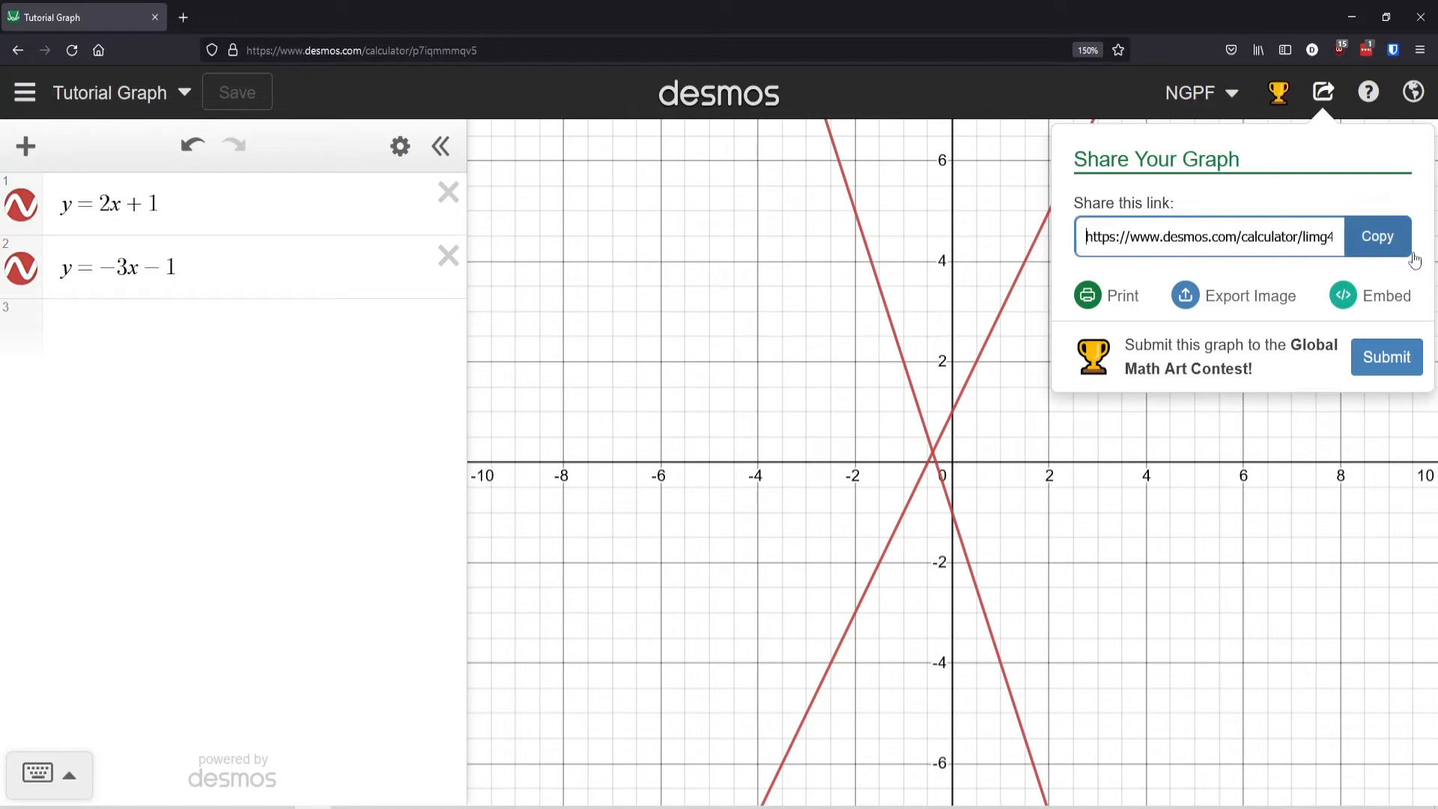
pyautogui.click(1382, 246)
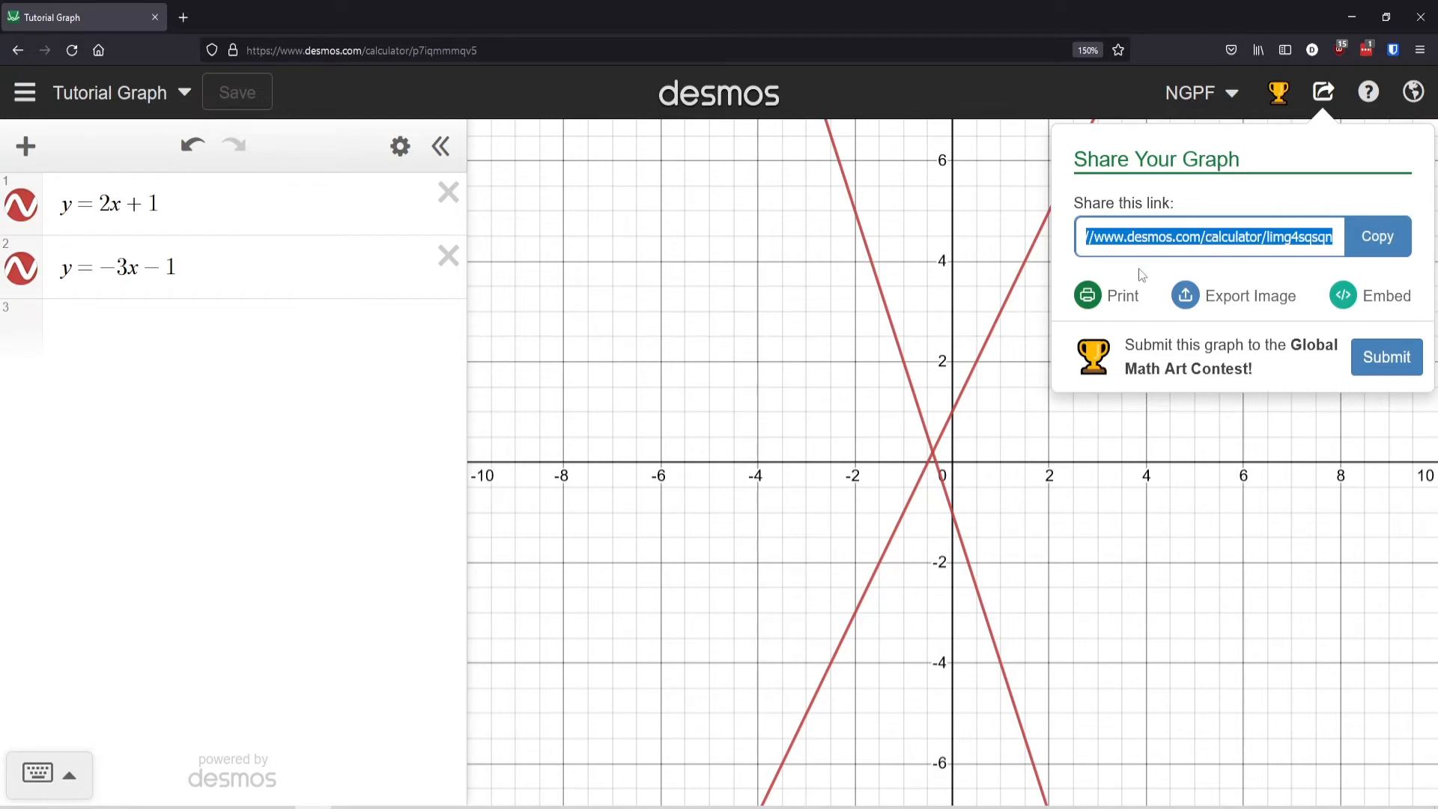
pyautogui.click(1119, 296)
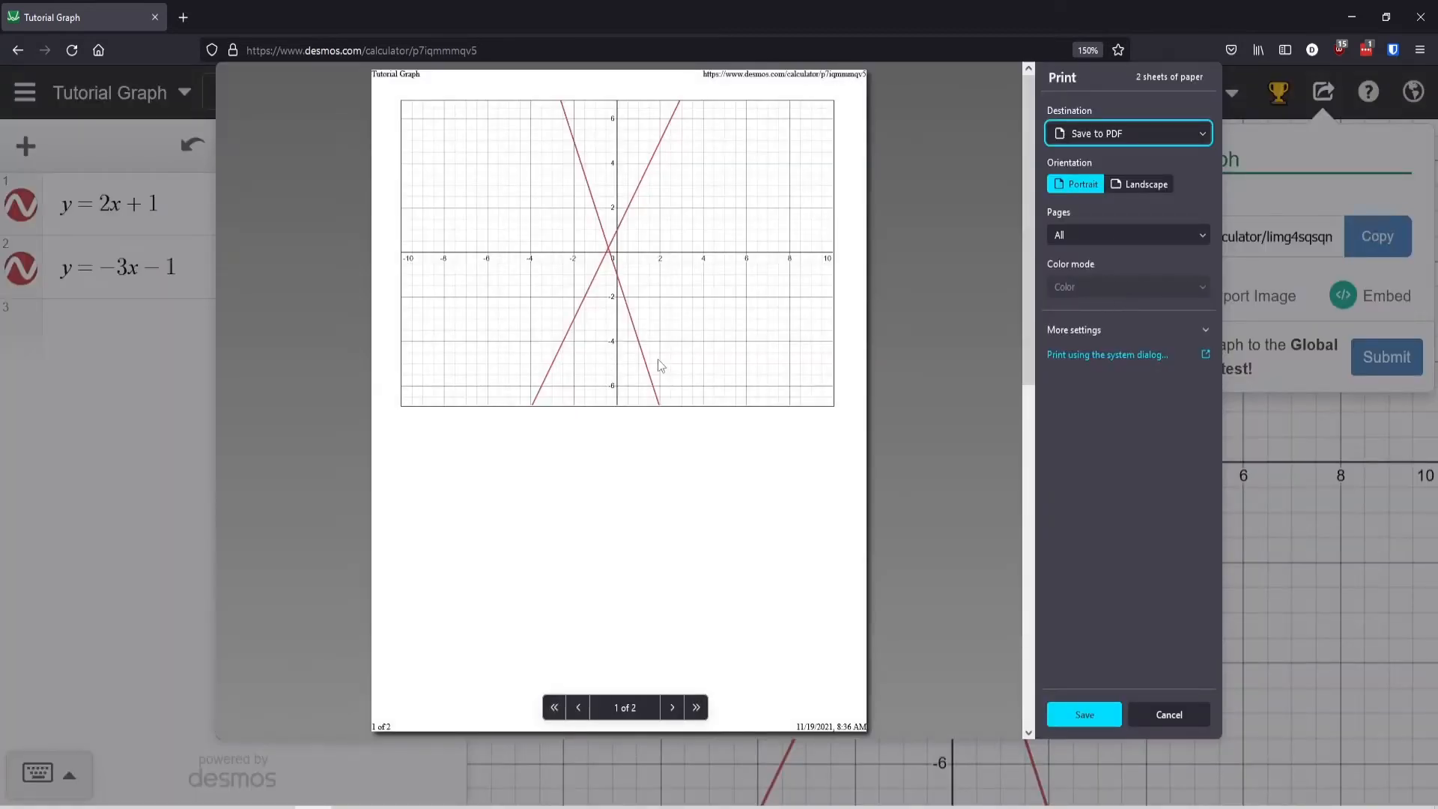
pyautogui.click(1167, 714)
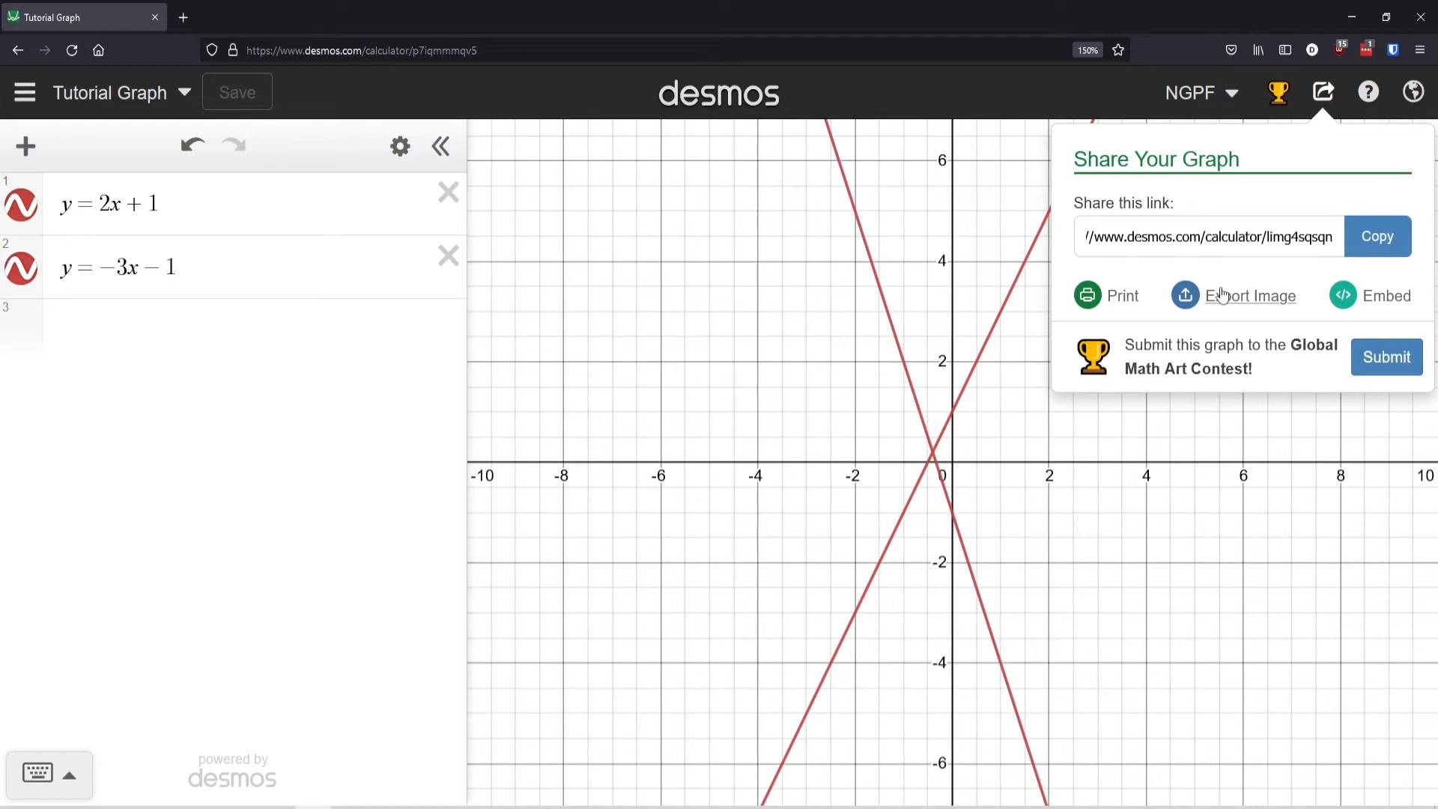
# Step: View the image export options and the graph's display settings, closing each without changes
pyautogui.click(322, 480)
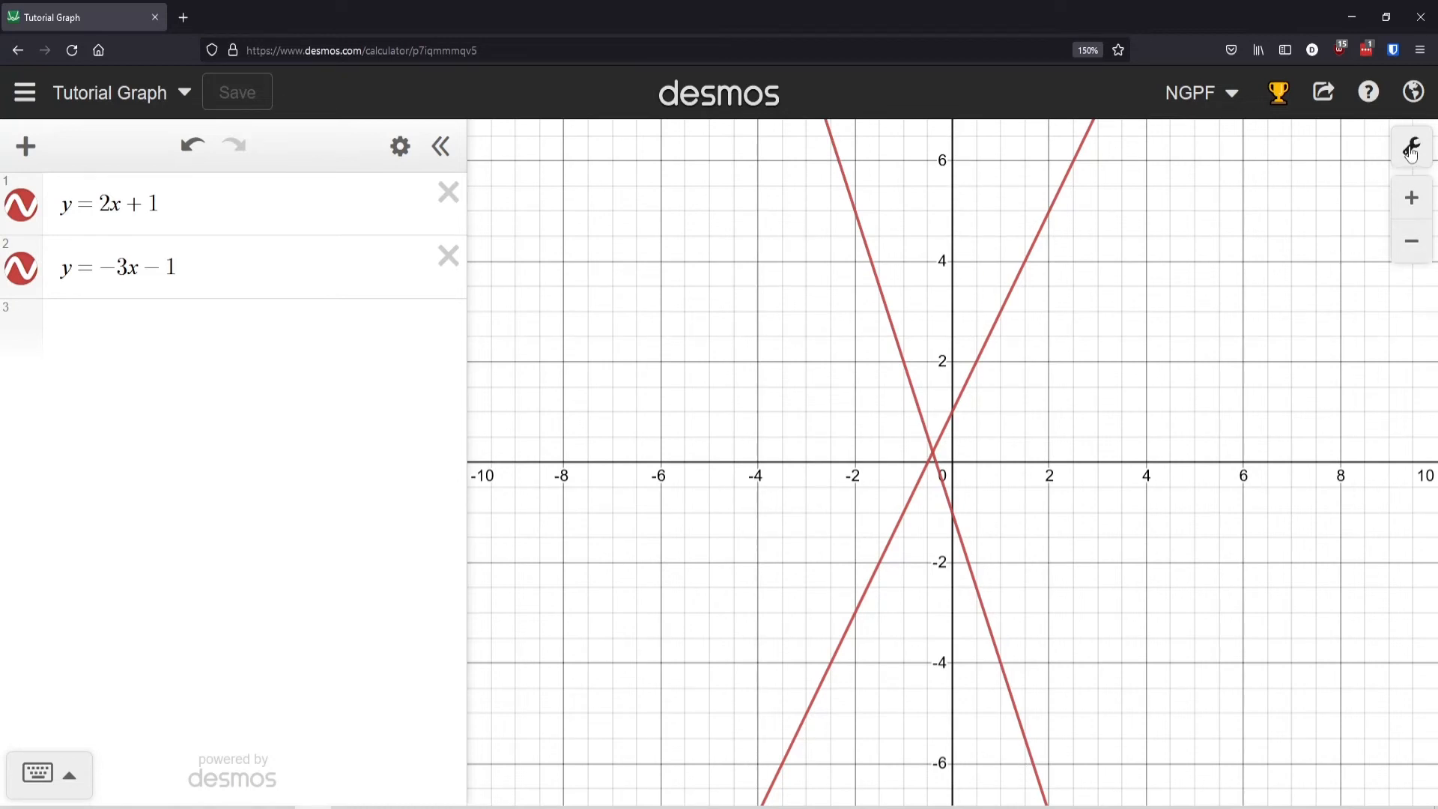
pyautogui.click(1323, 92)
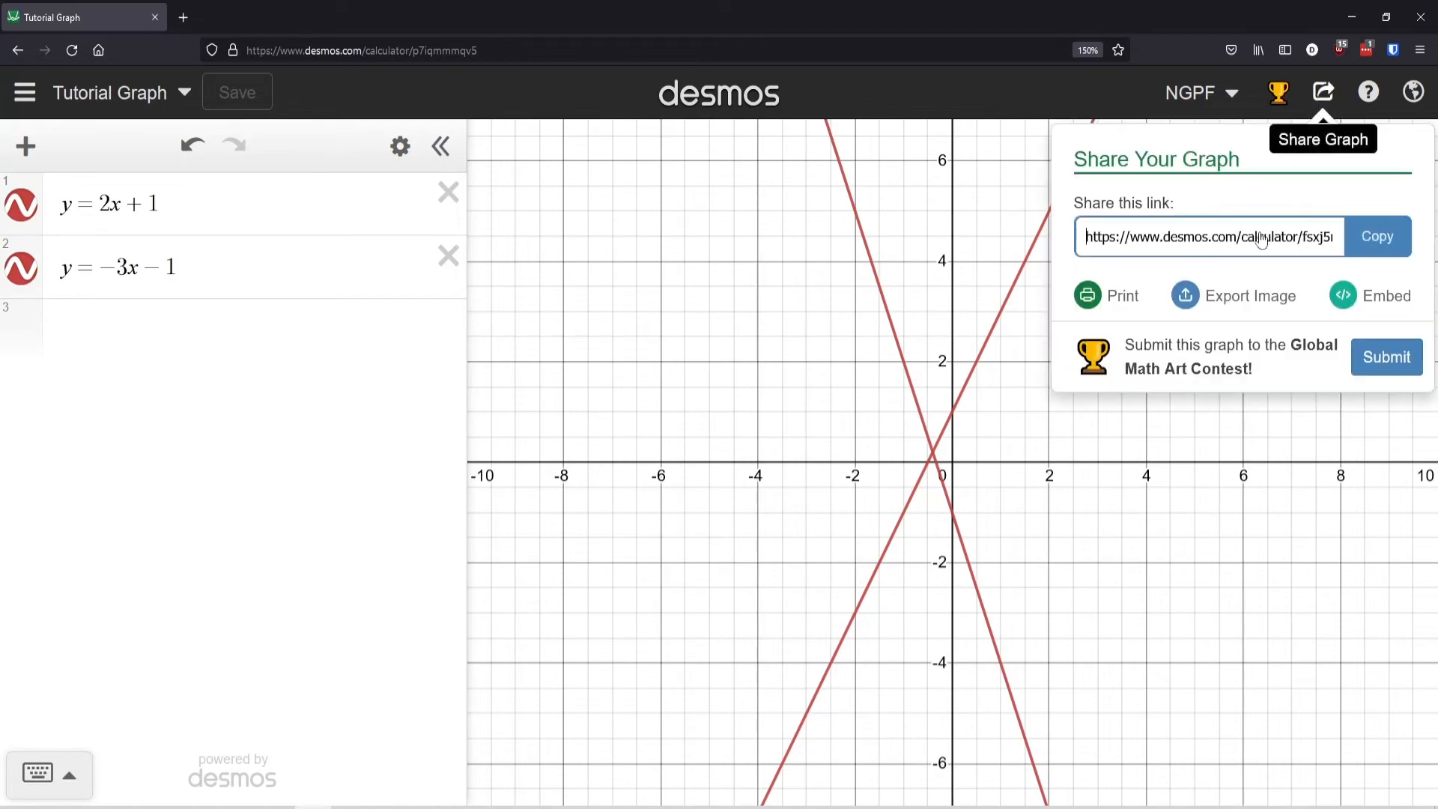
pyautogui.click(1248, 307)
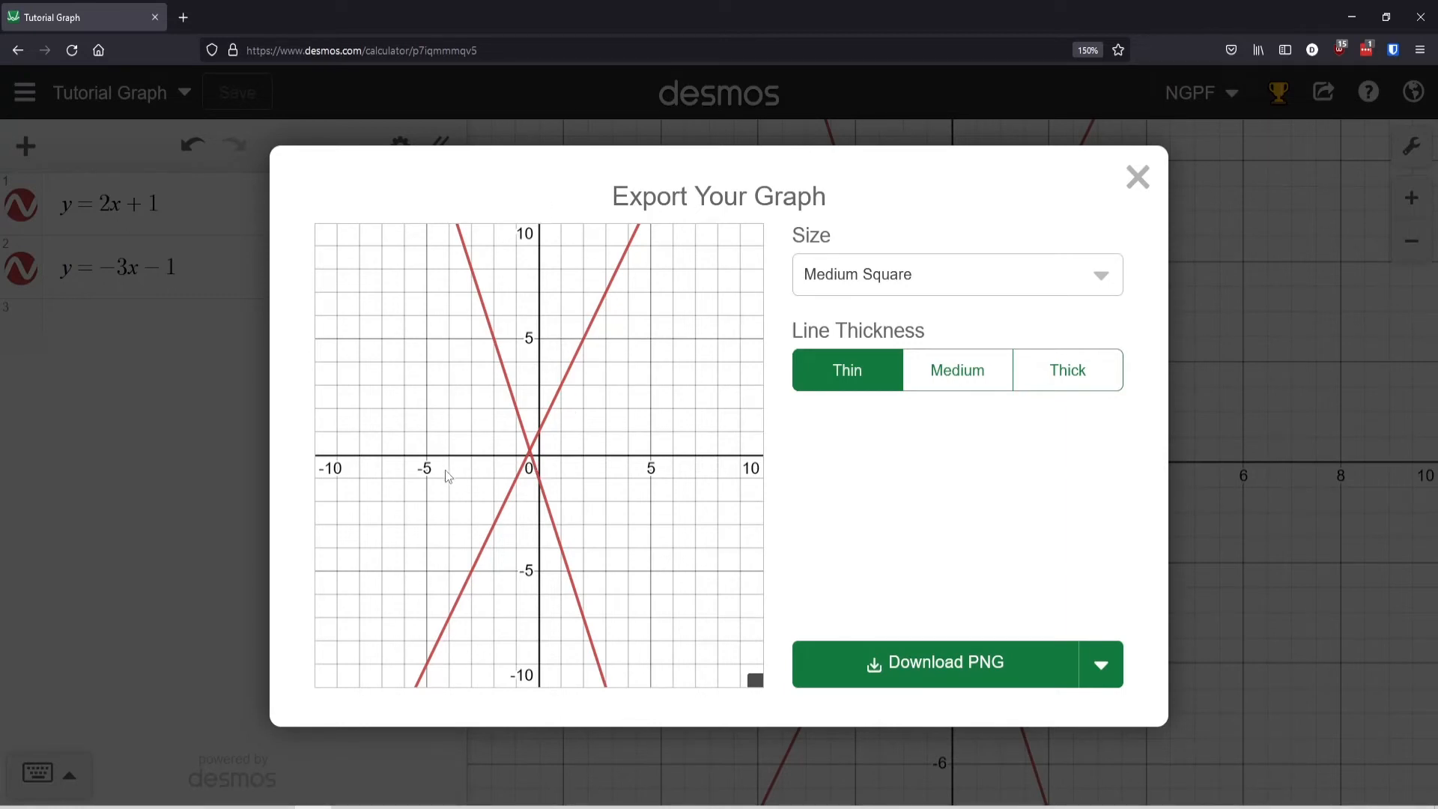
pyautogui.click(1136, 177)
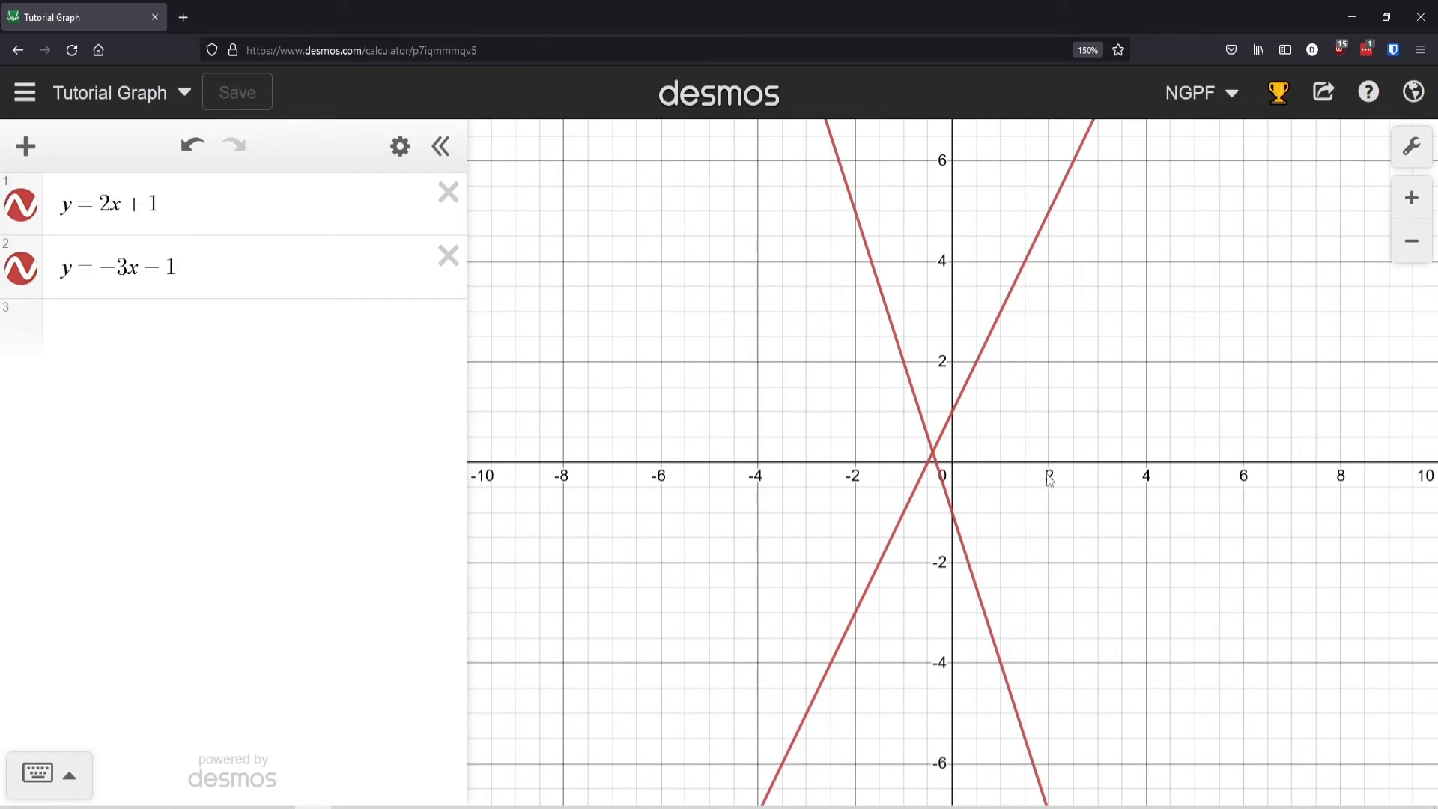
pyautogui.click(1407, 147)
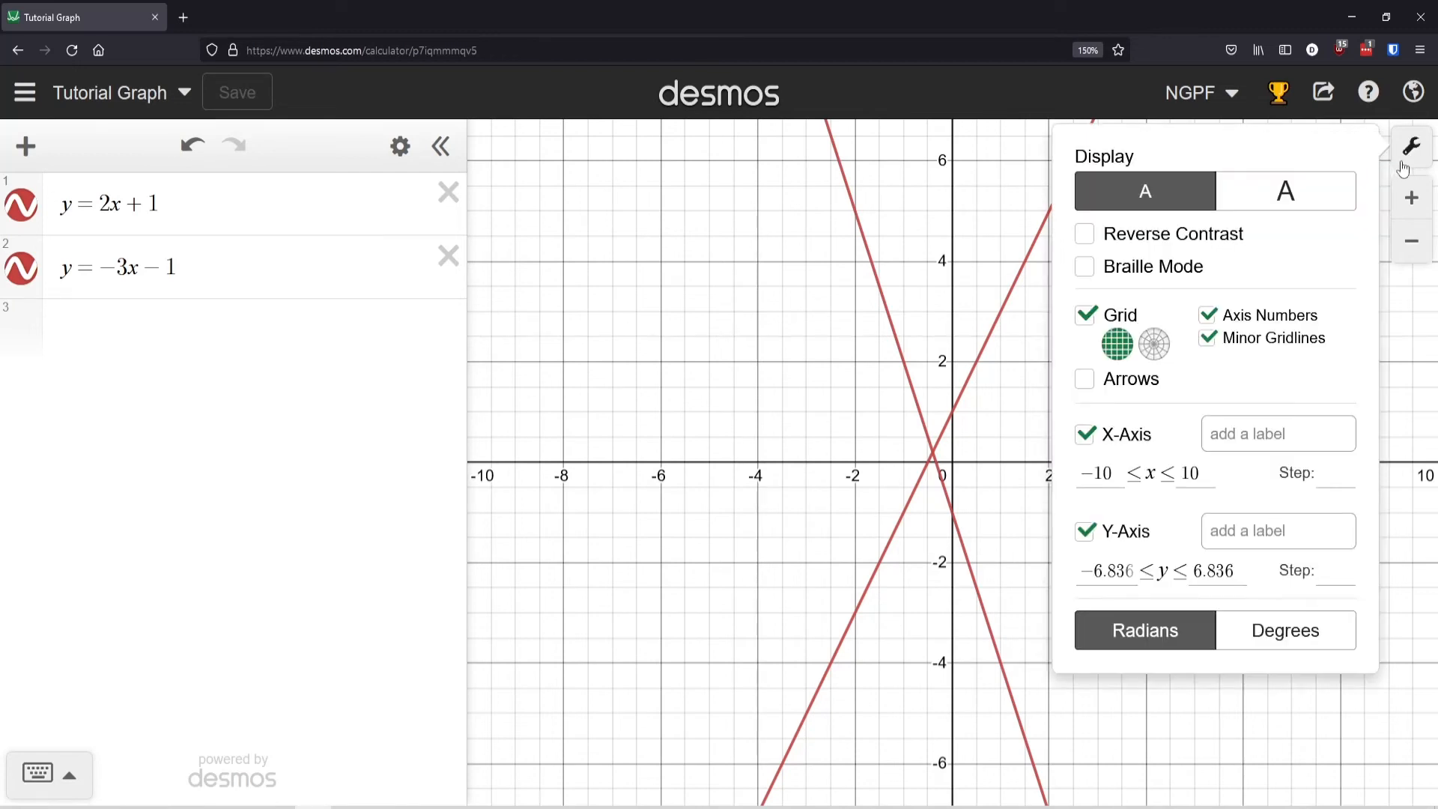
pyautogui.click(1411, 147)
# Step: Open the graph's image export options, try the Small Square size and set the size back to Medium Square
pyautogui.click(1323, 94)
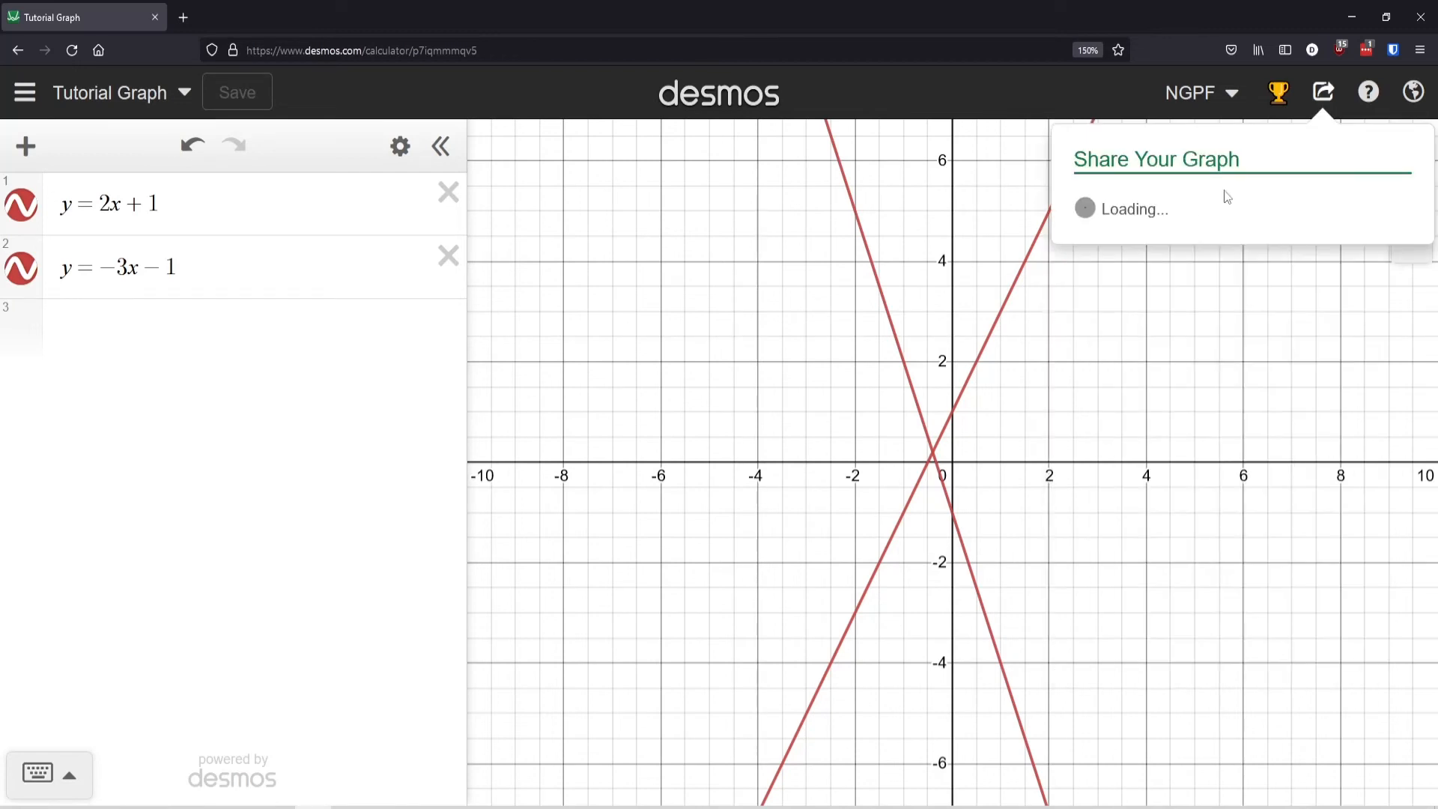
pyautogui.click(1168, 293)
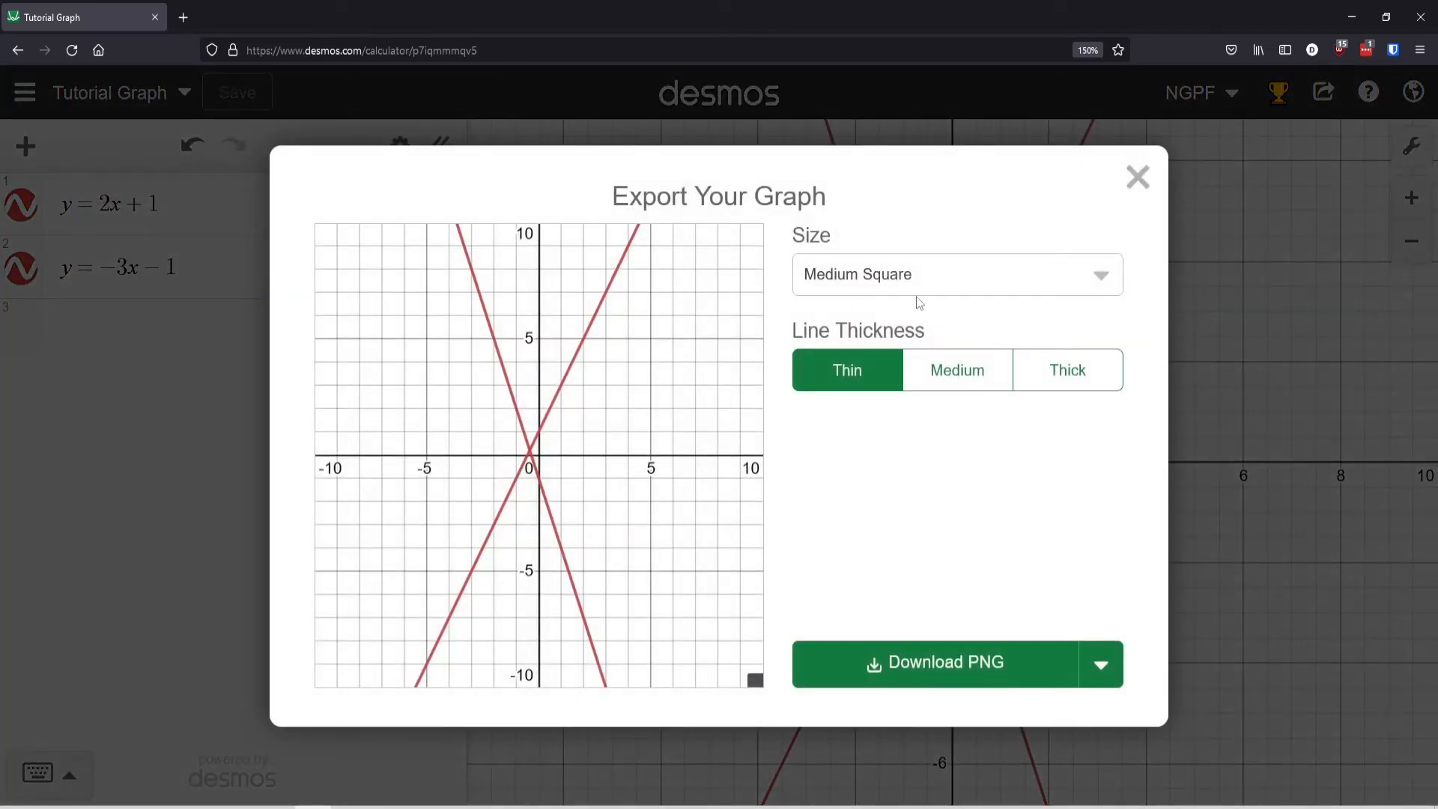
pyautogui.click(886, 290)
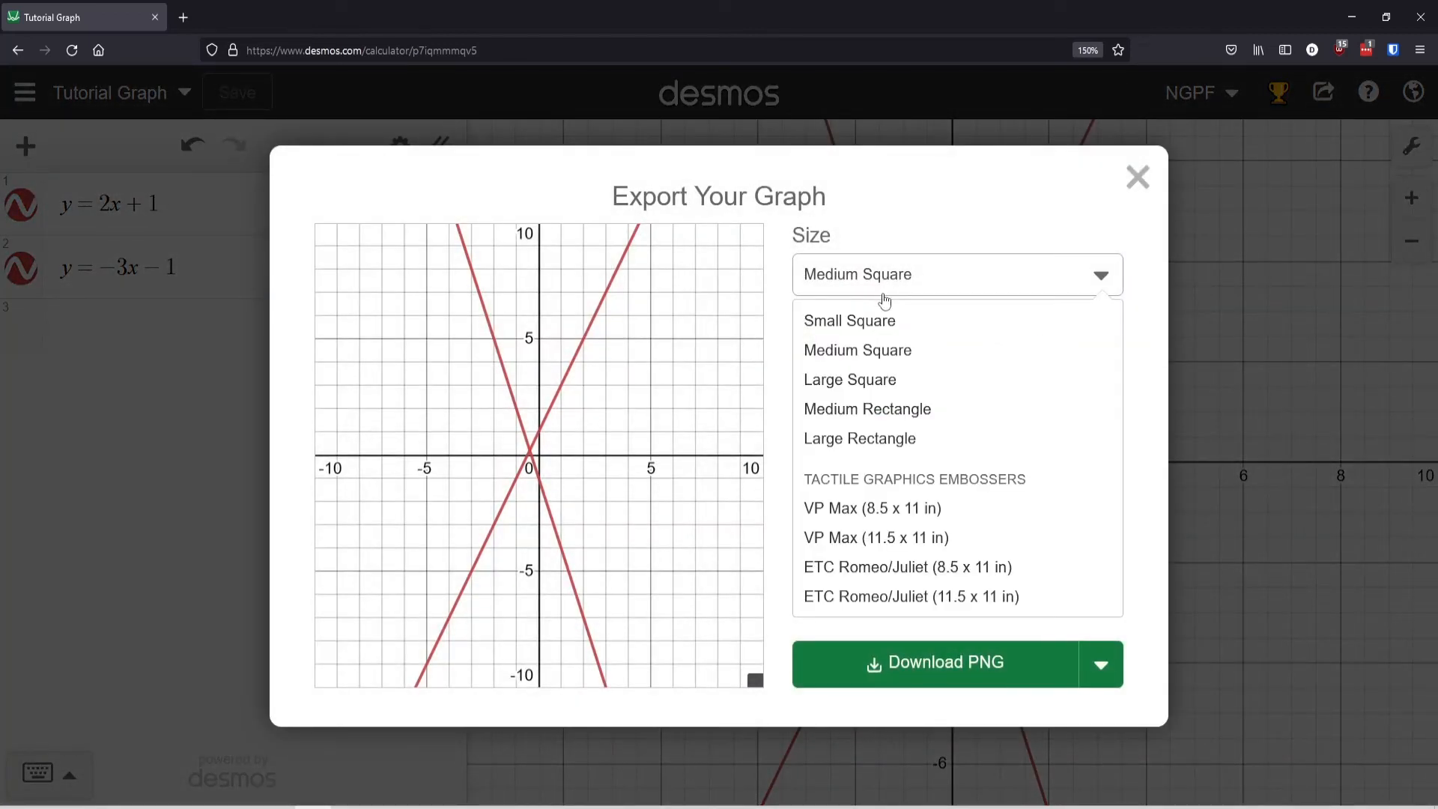
pyautogui.click(881, 321)
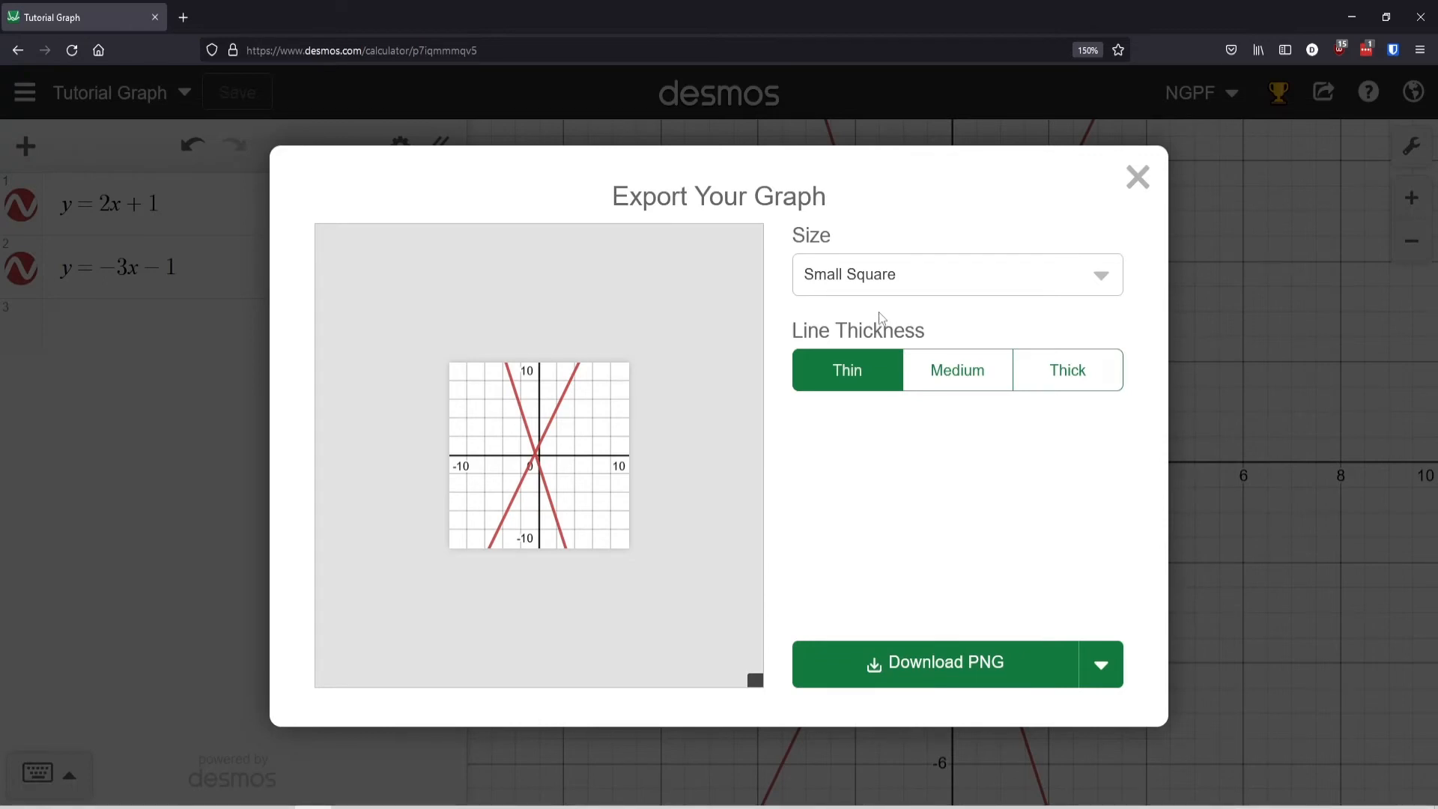
pyautogui.click(884, 288)
pyautogui.click(891, 346)
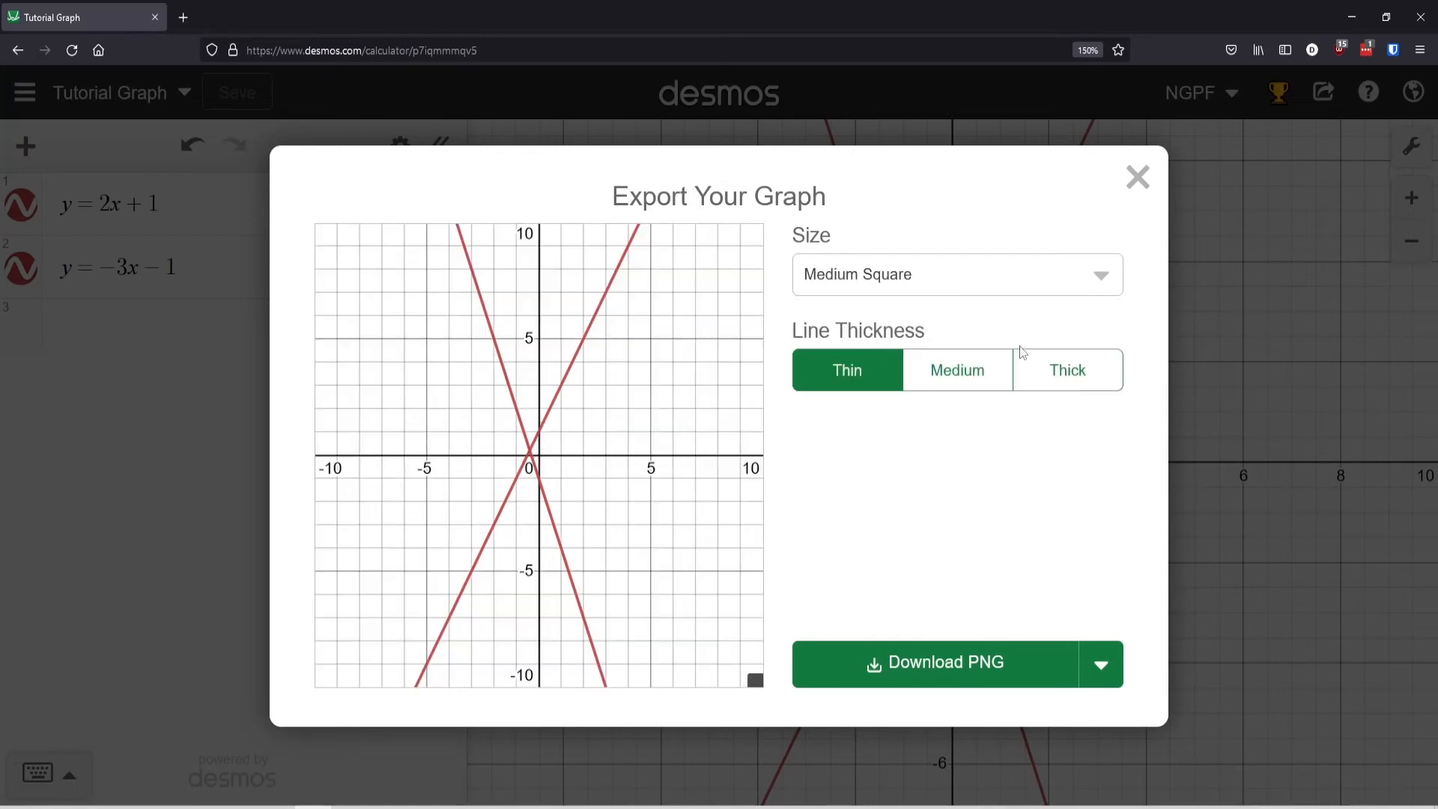
# Step: Preview the image export at Large Square size with Medium and Thick line thickness, and close it without downloading
pyautogui.click(1005, 292)
pyautogui.click(924, 382)
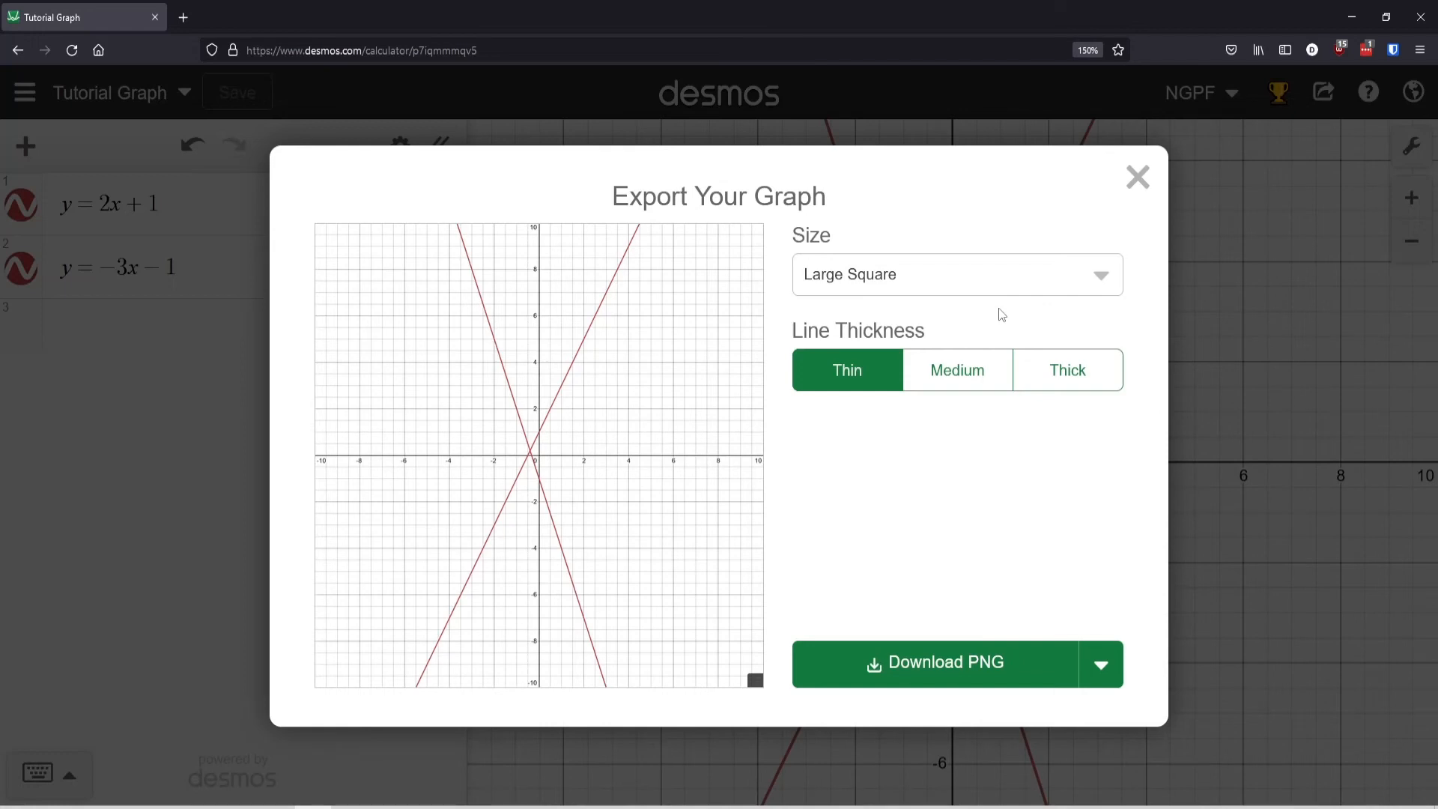
pyautogui.click(971, 374)
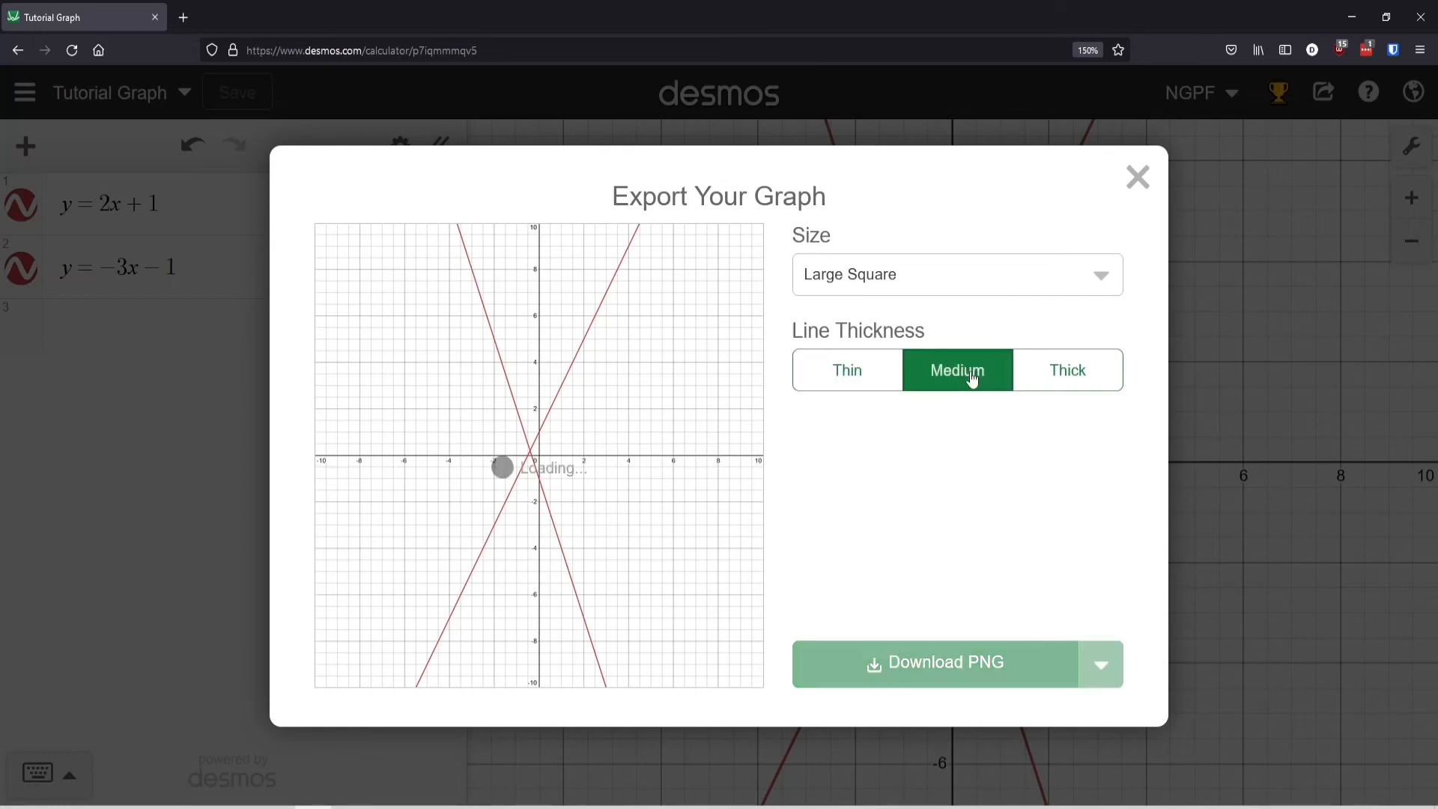
pyautogui.click(1087, 384)
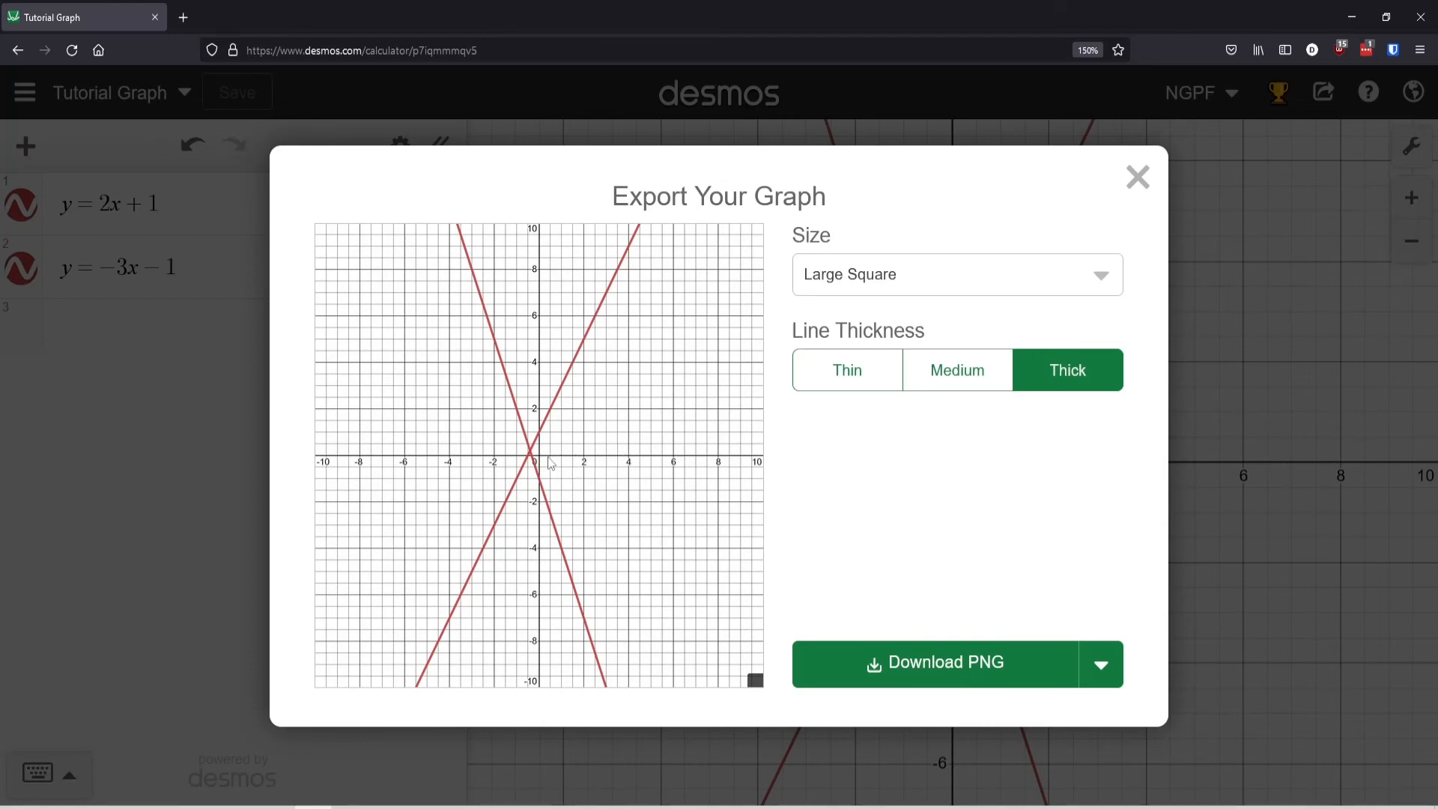
pyautogui.click(1136, 178)
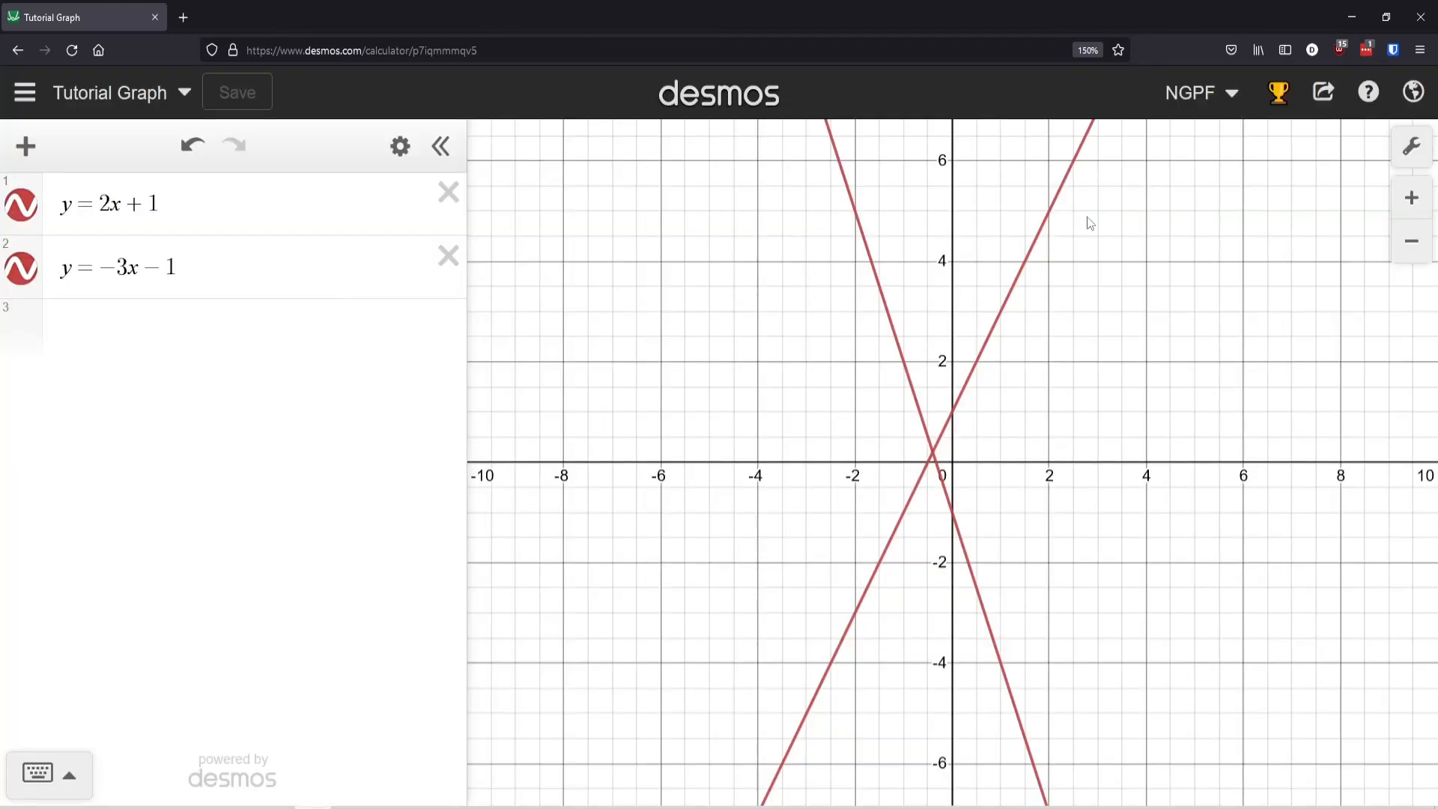
# Step: Turn off the minor gridlines in the graph settings and close the settings
pyautogui.click(1411, 149)
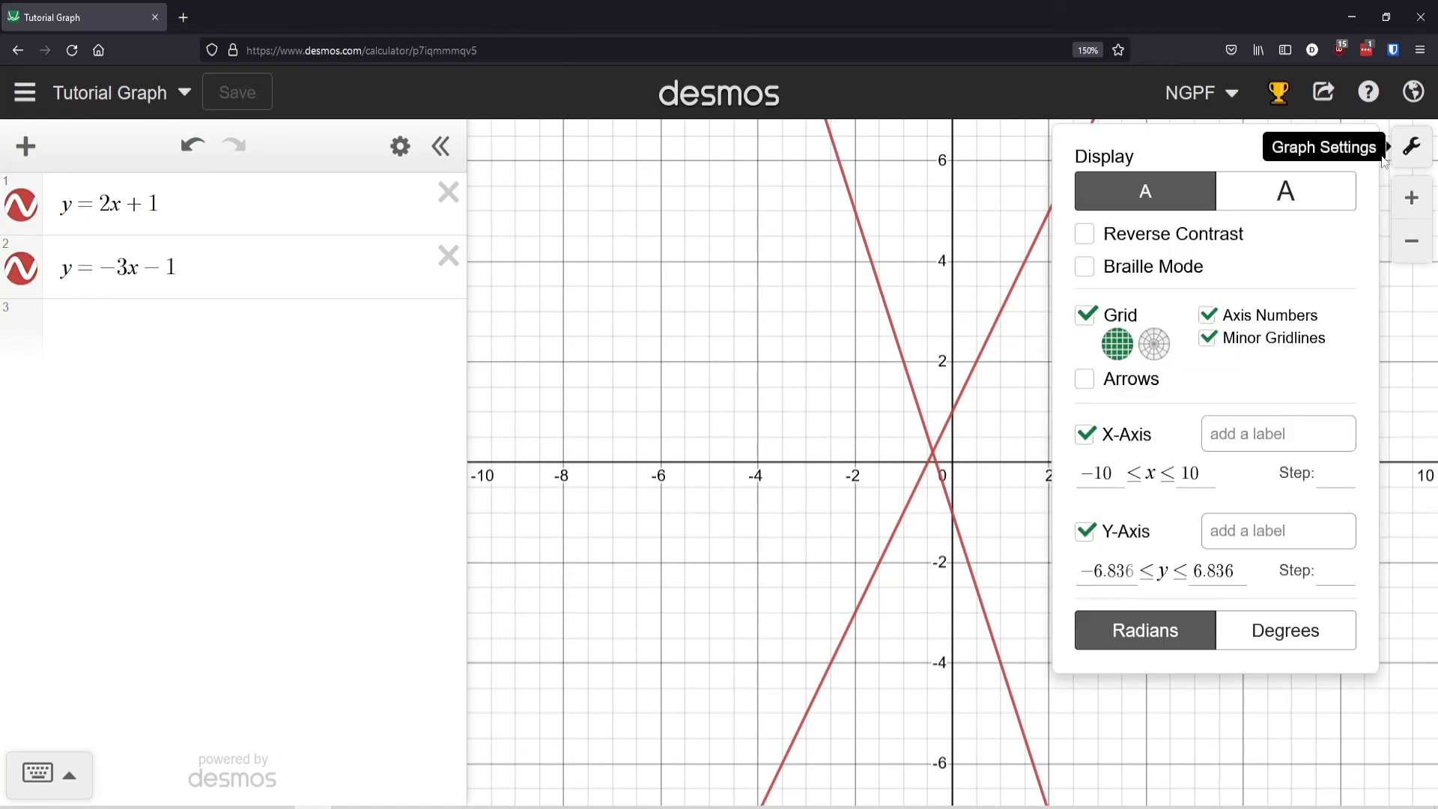
pyautogui.click(1237, 346)
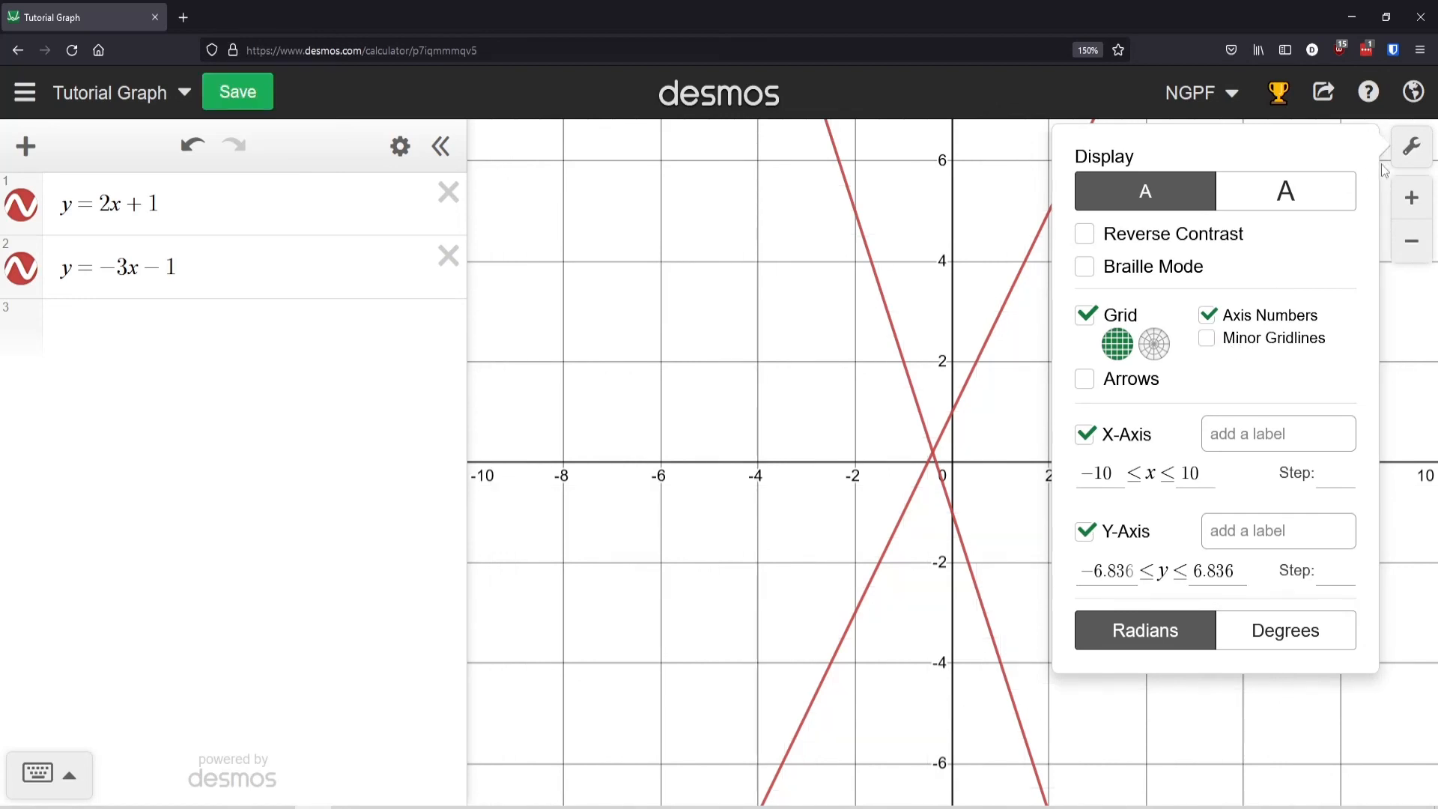
pyautogui.click(1413, 150)
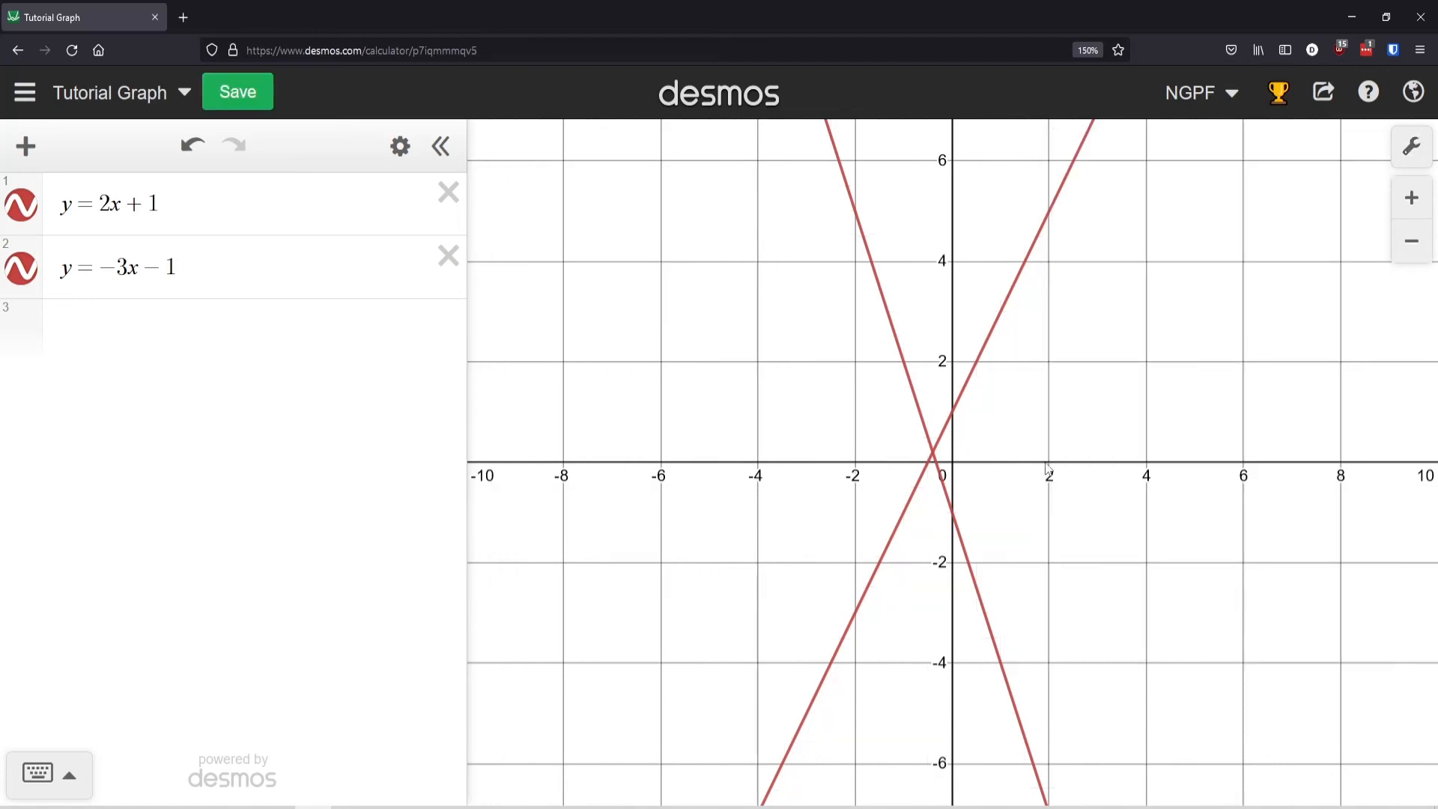
# Step: Reopen the image export, preview the graph at Large Square size with Thick lines, and close it without downloading
pyautogui.click(1323, 91)
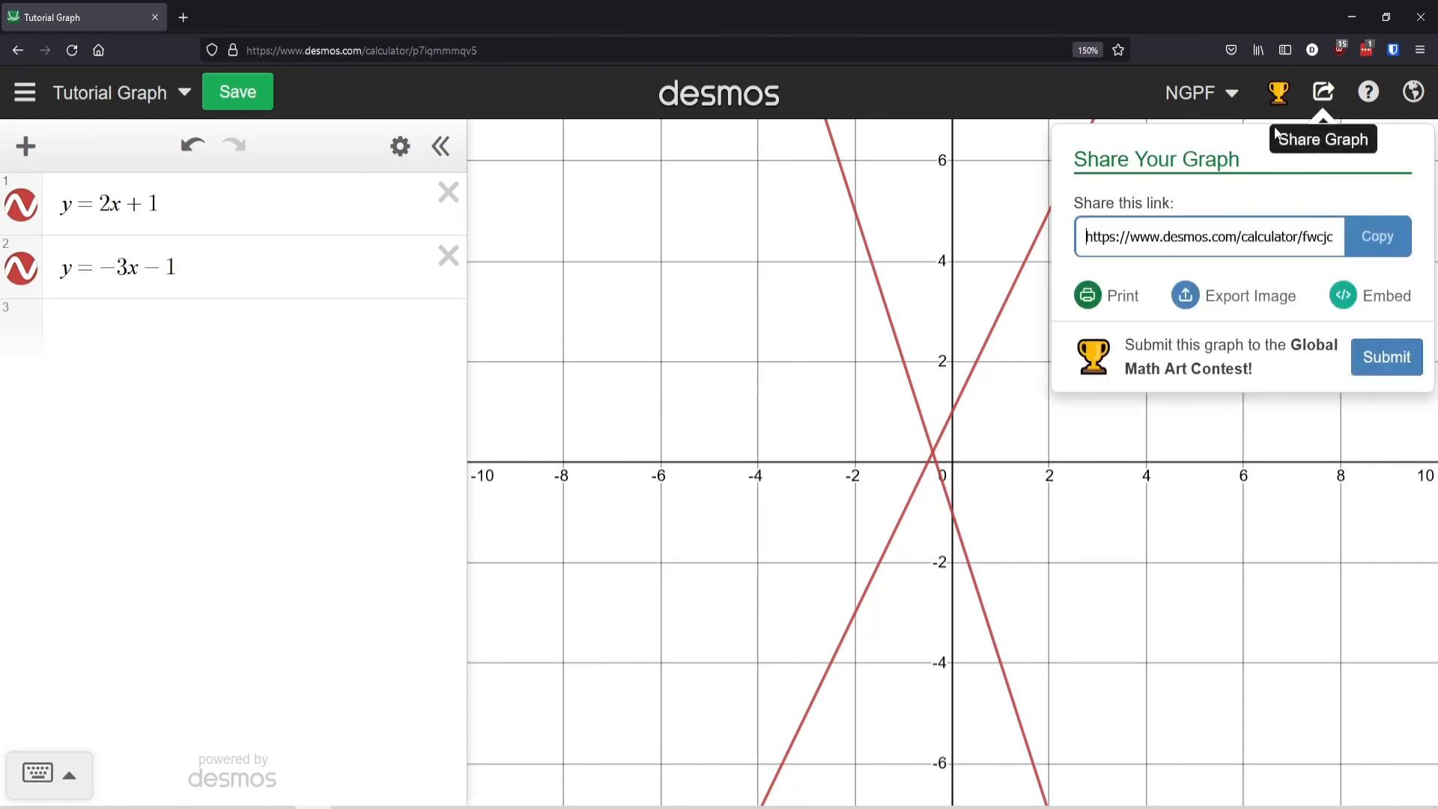
pyautogui.click(1207, 297)
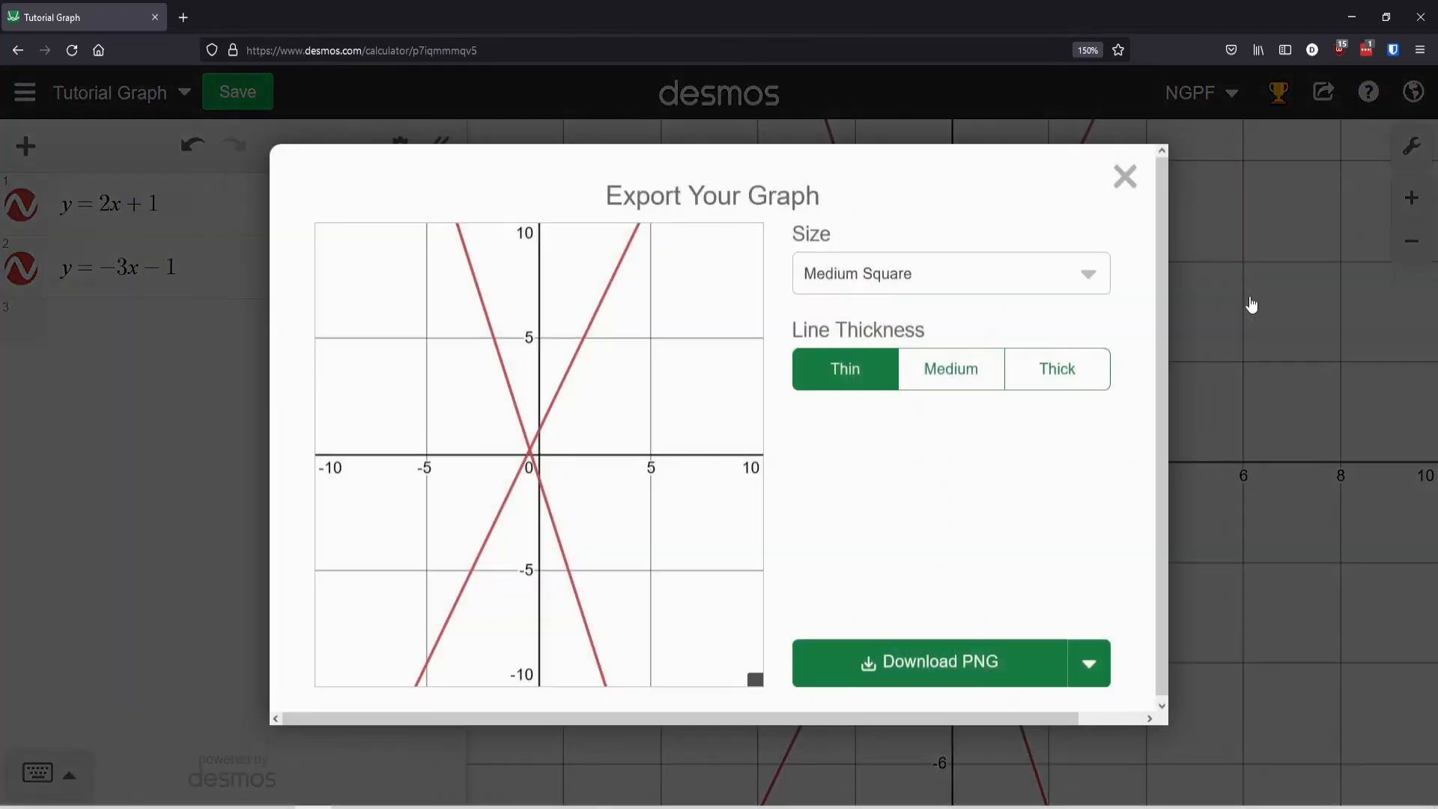
pyautogui.click(996, 285)
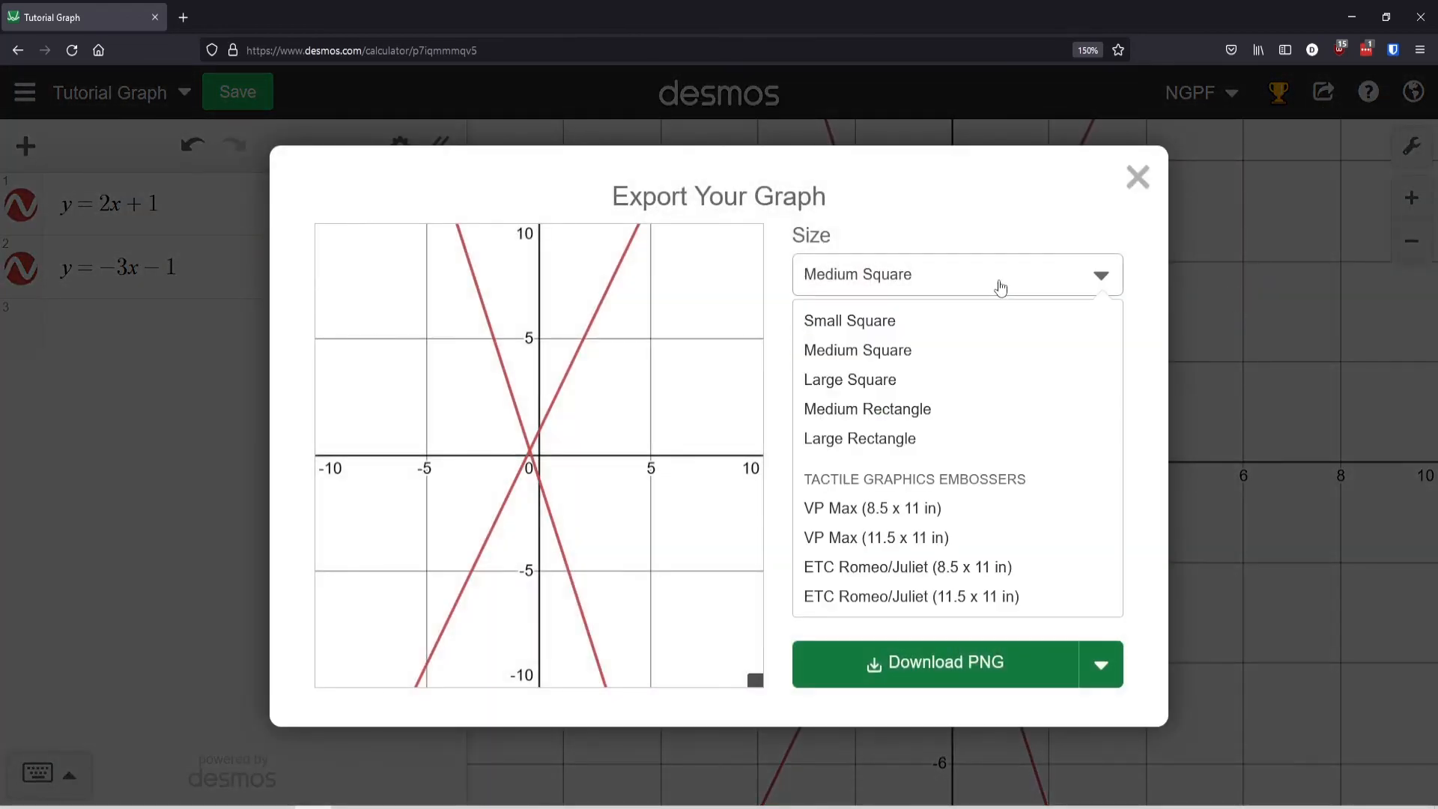
pyautogui.click(883, 381)
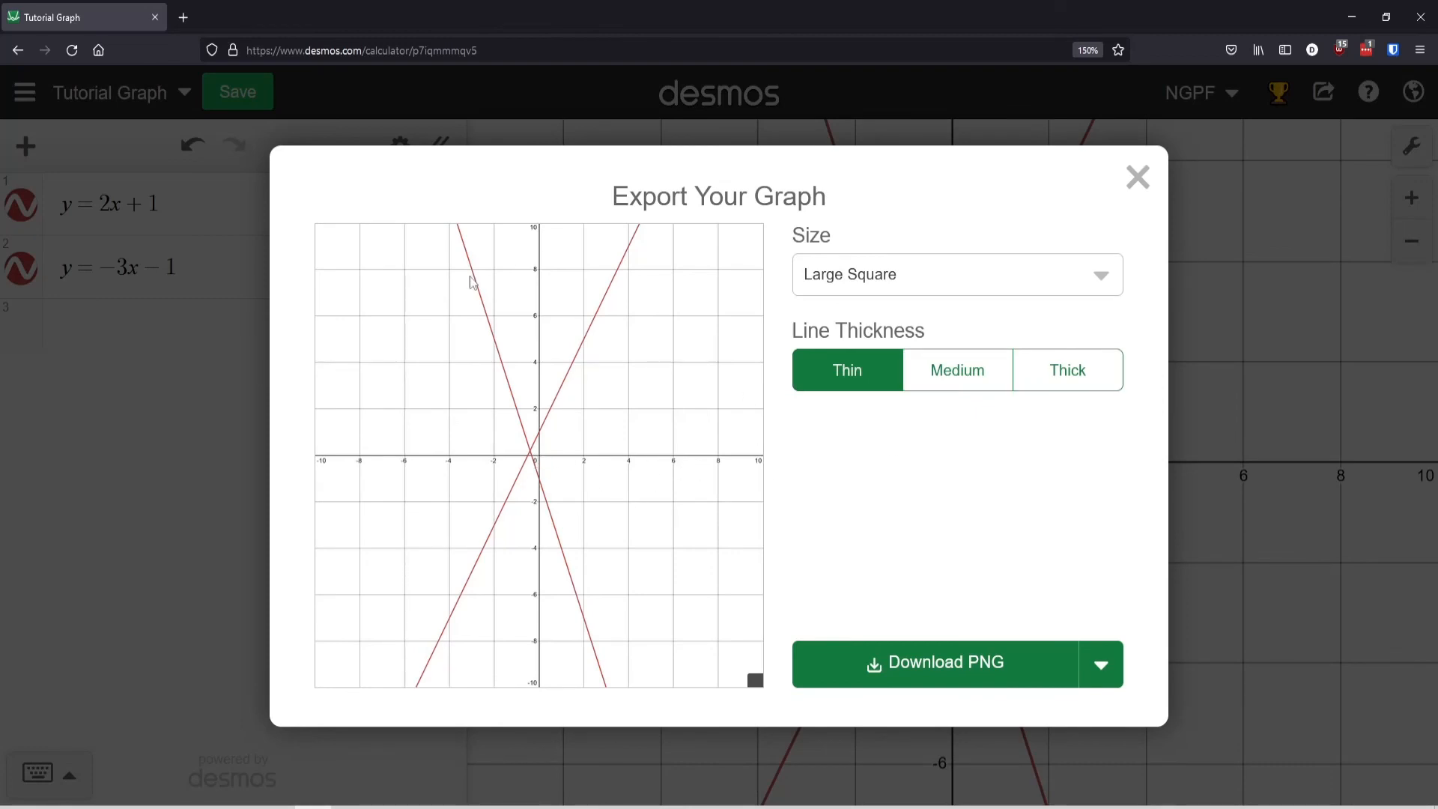
pyautogui.click(1101, 374)
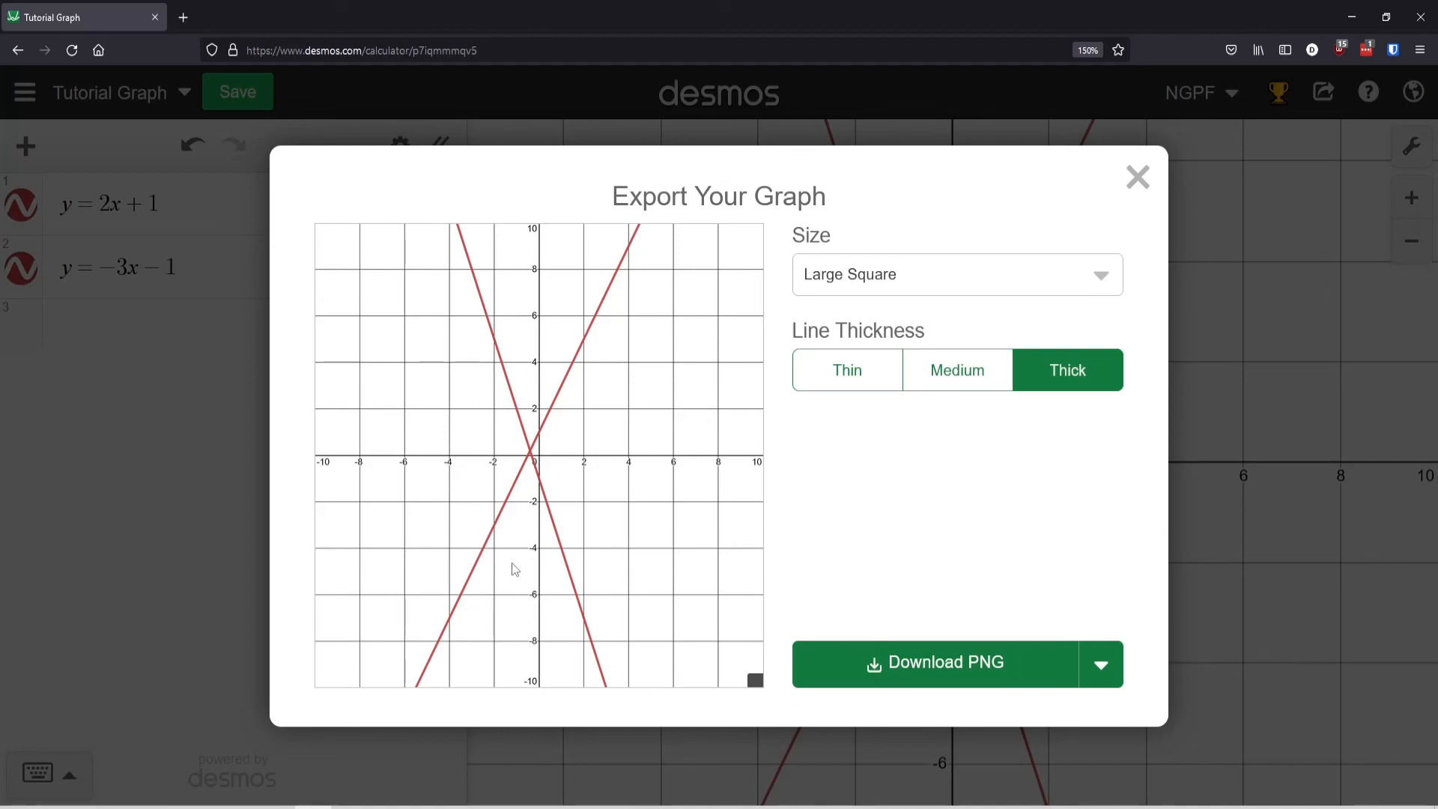
pyautogui.click(1135, 178)
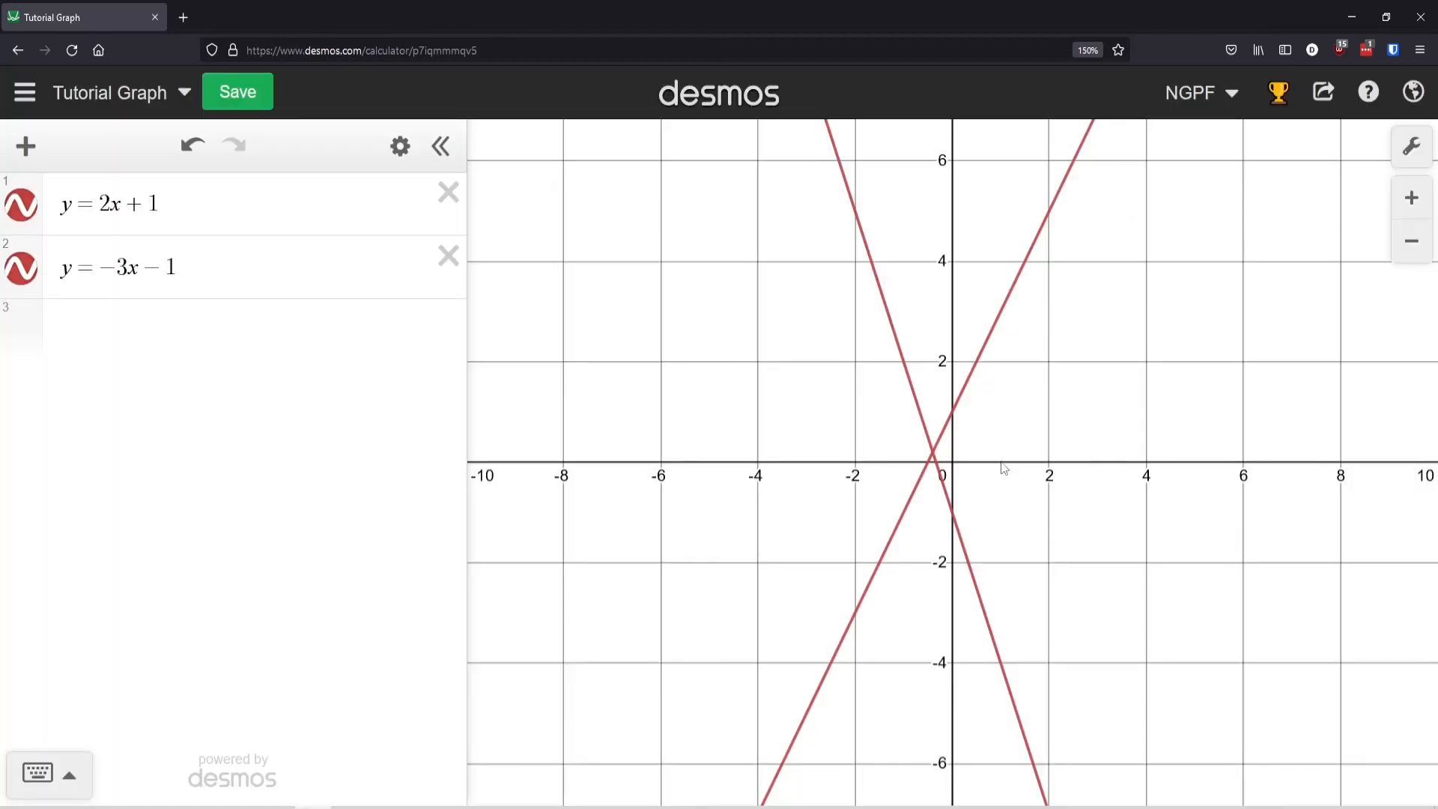